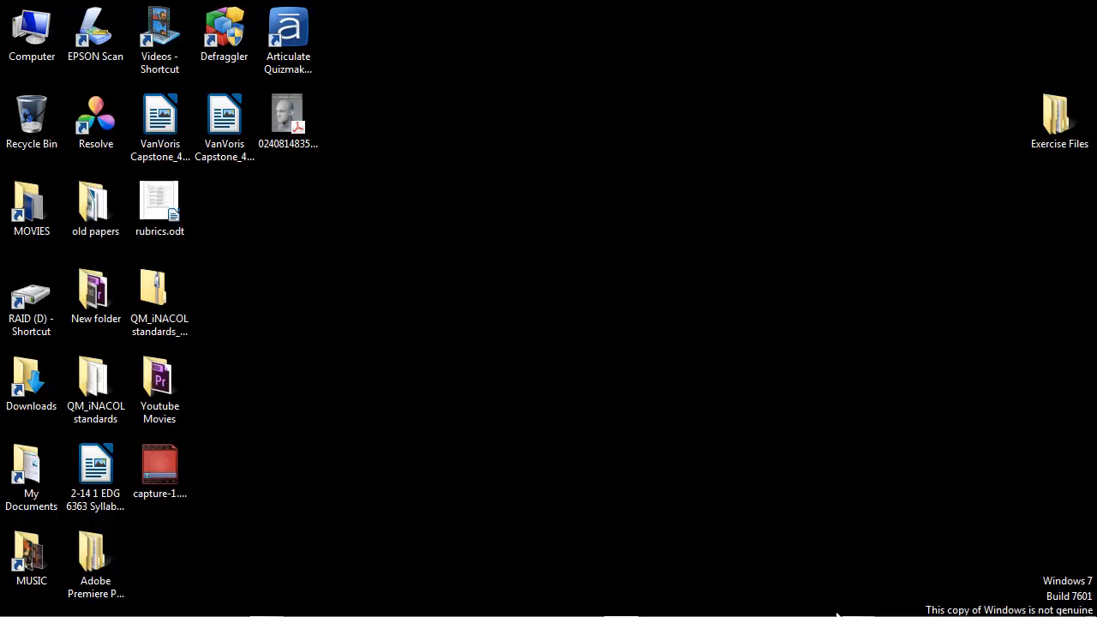
Launch Adobe Premiere Pro and open the recent project 01 Getting Started.
{"action": "mouse_move", "coordinate": [837, 615]}
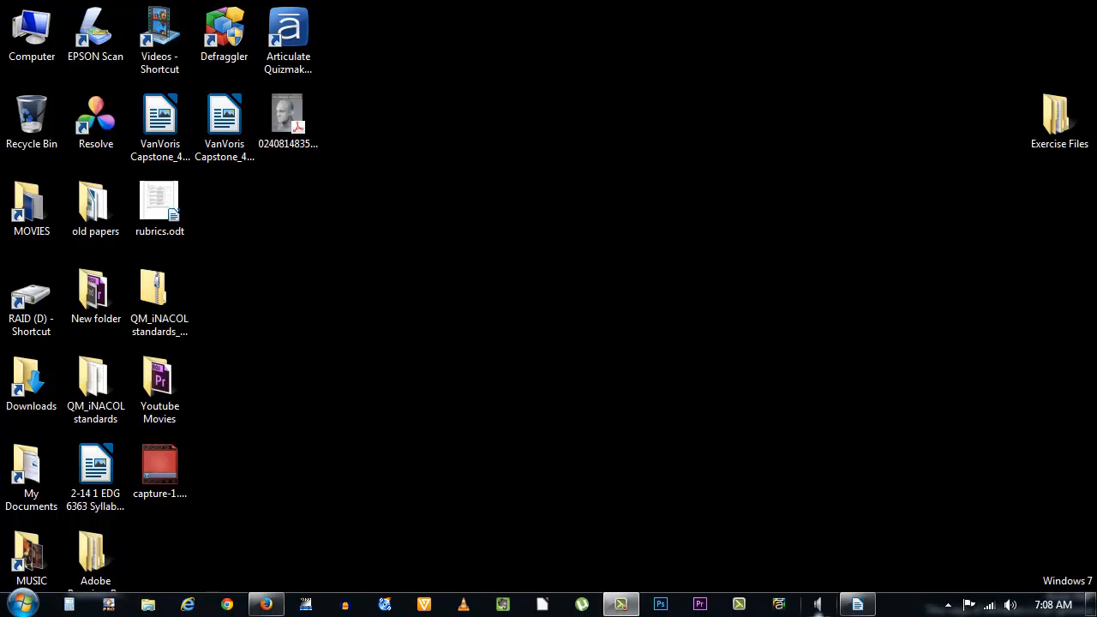
{"action": "left_click", "coordinate": [701, 605]}
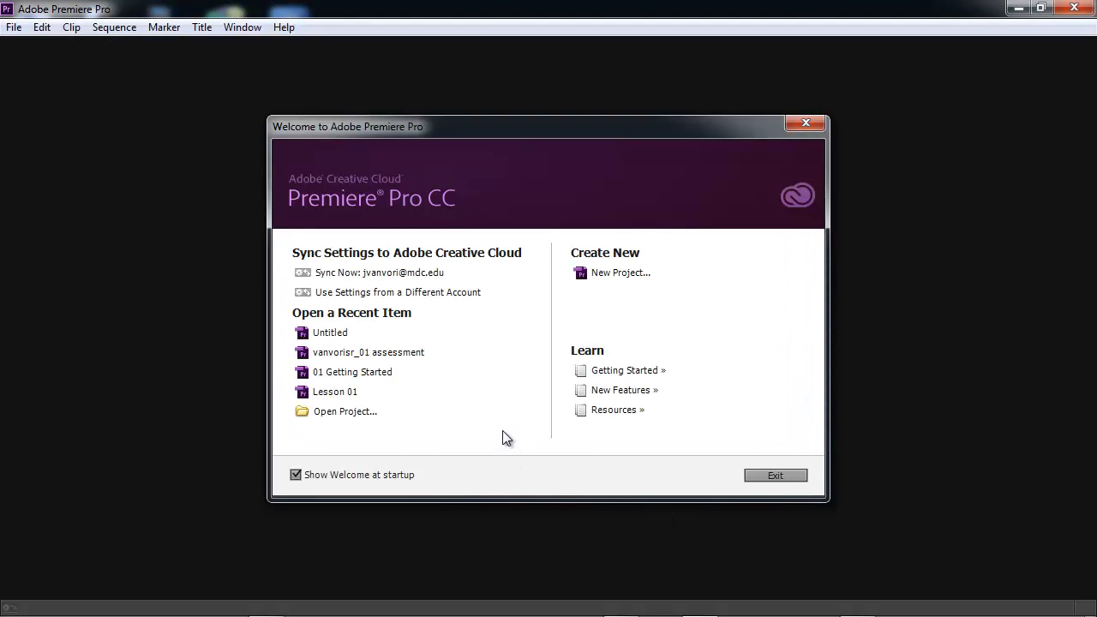
{"action": "left_click", "coordinate": [375, 370]}
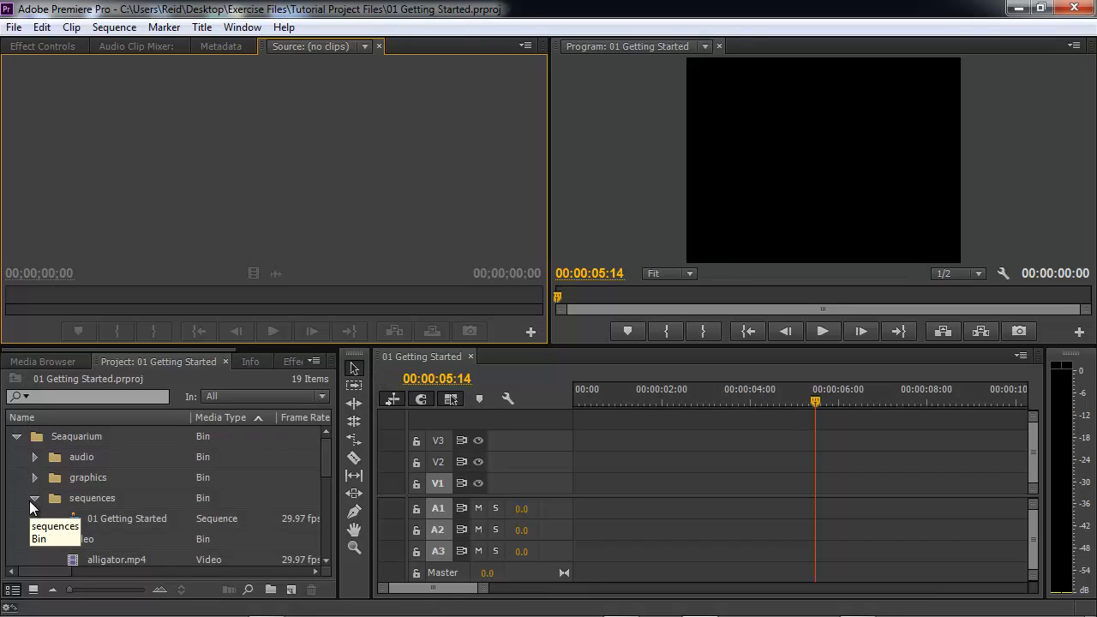
Collapse the sequences bin, then load alligator.mp4 from the video bin into the Source Monitor and play part of it.
{"action": "left_click", "coordinate": [31, 499]}
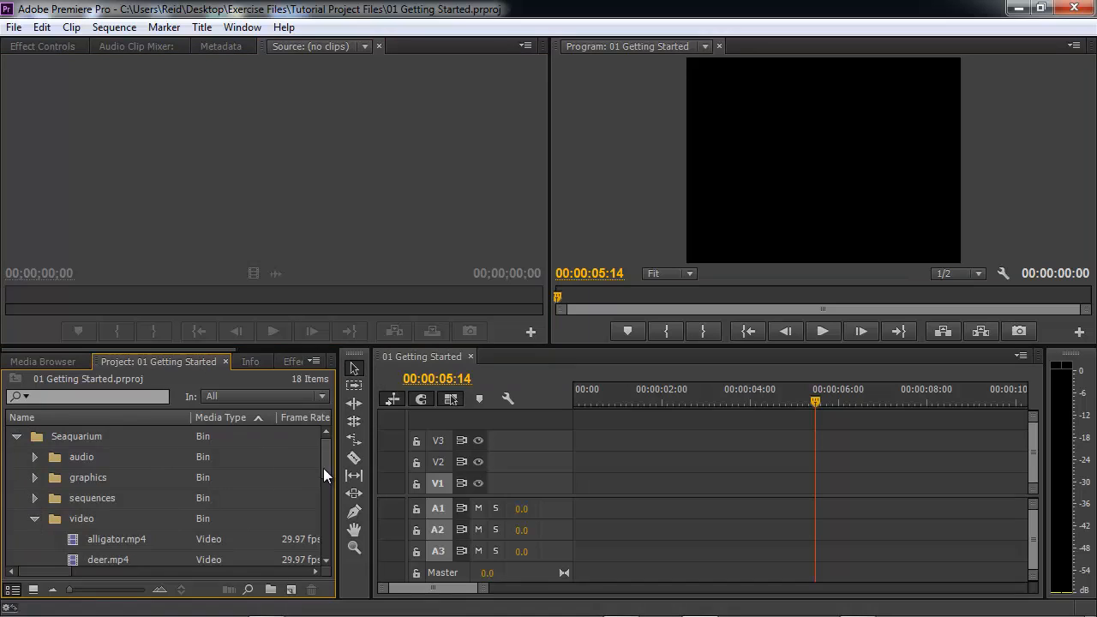
{"action": "left_click_drag", "start_coordinate": [323, 468], "coordinate": [325, 484]}
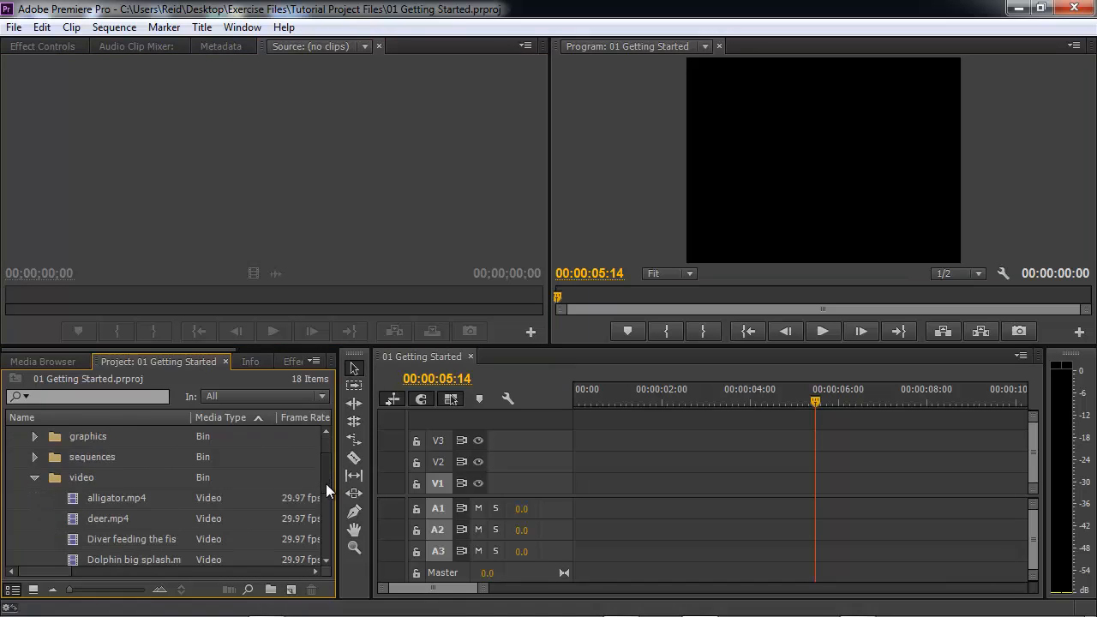
{"action": "double_click", "coordinate": [73, 504]}
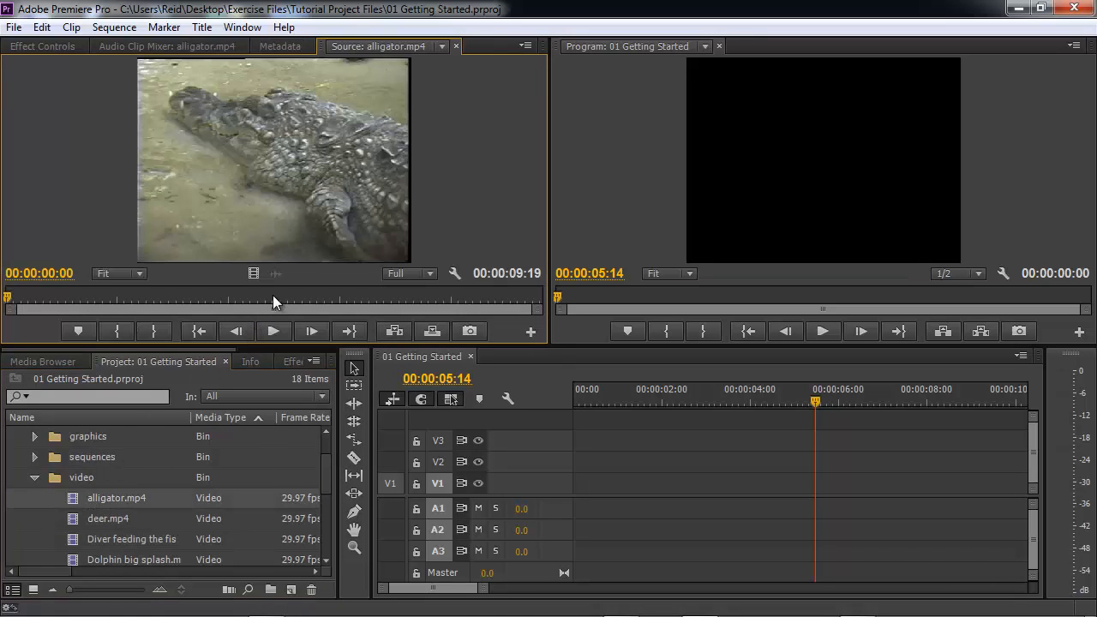
{"action": "key", "text": "space"}
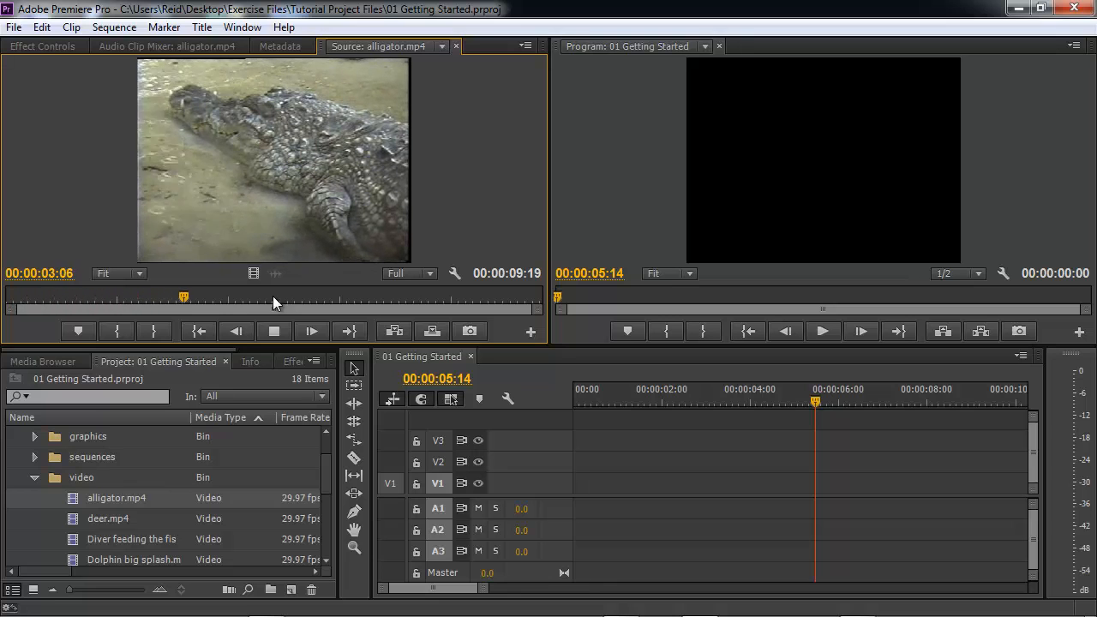
{"action": "key", "text": "space"}
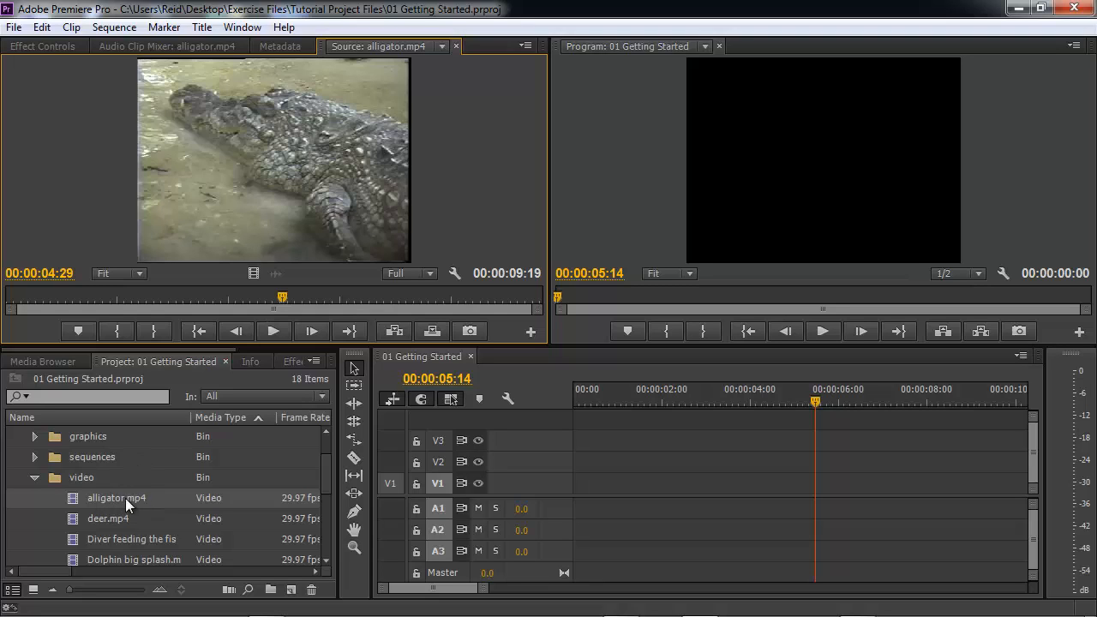
Reveal the source file of alligator.mp4 in Explorer, then minimize the folder window.
{"action": "right_click", "coordinate": [73, 498]}
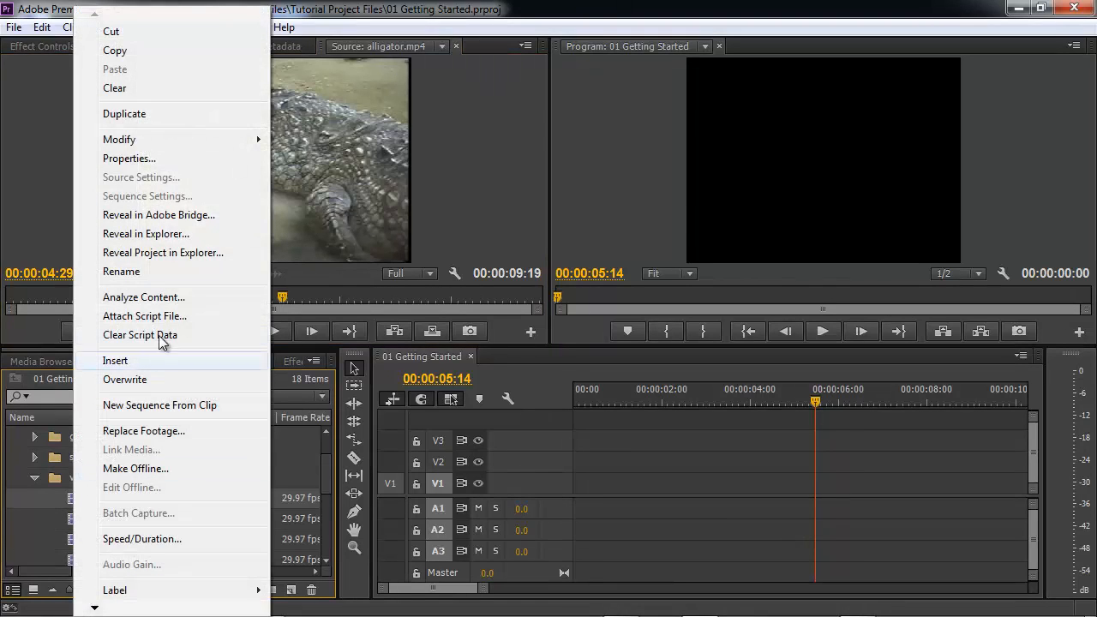
{"action": "left_click", "coordinate": [180, 238]}
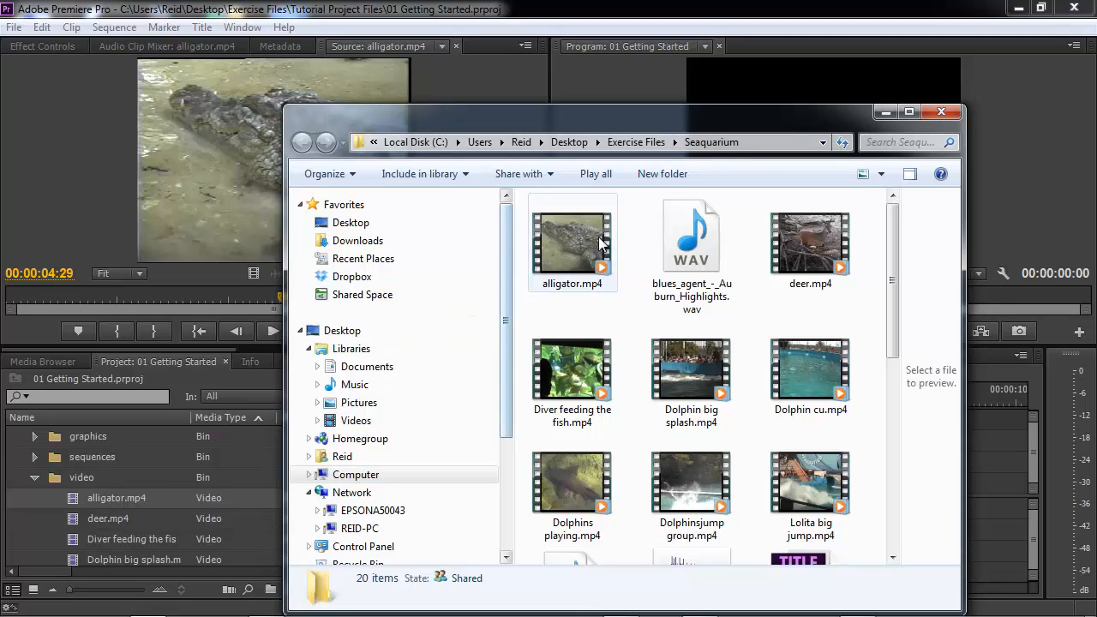
{"action": "left_click", "coordinate": [885, 112]}
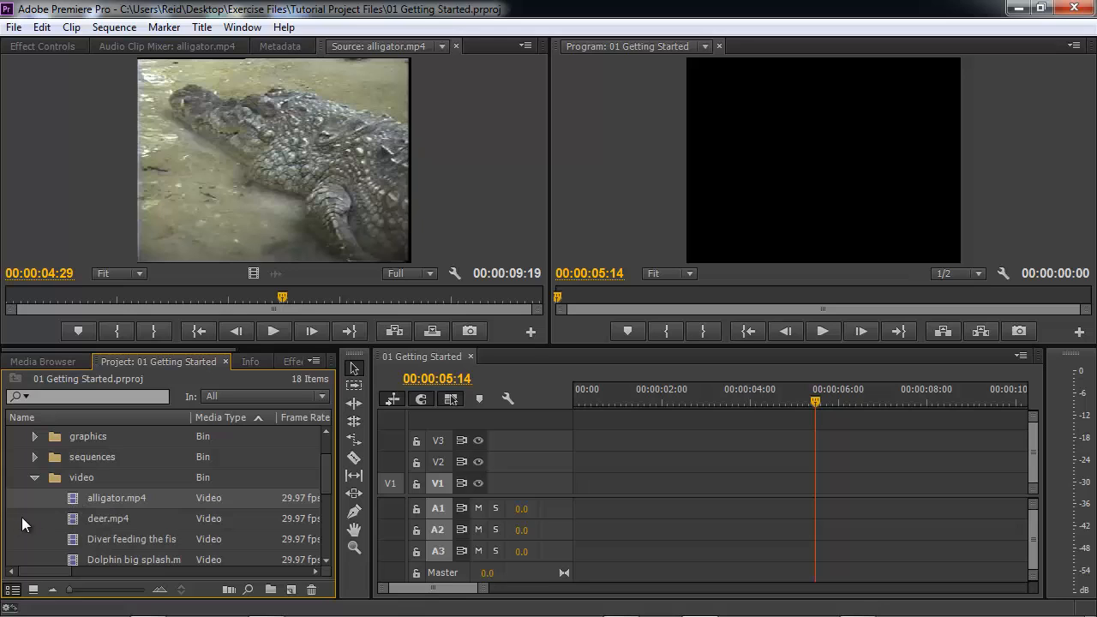
Delete the alligator.mp4 clip from the project's video bin.
{"action": "key", "text": "Delete"}
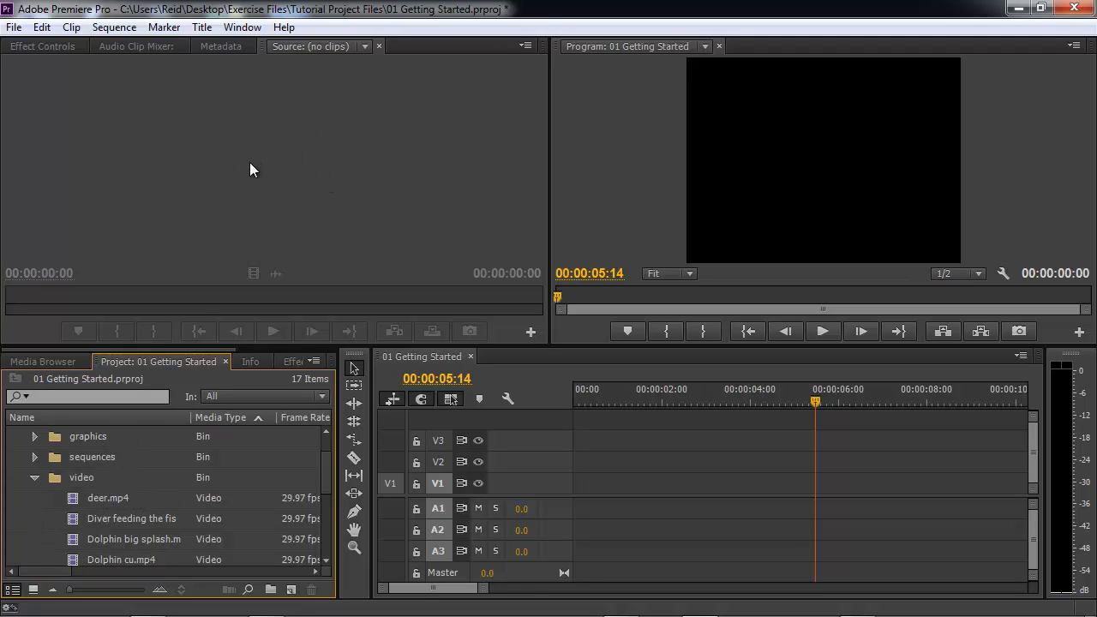
{"action": "right_click", "coordinate": [60, 478]}
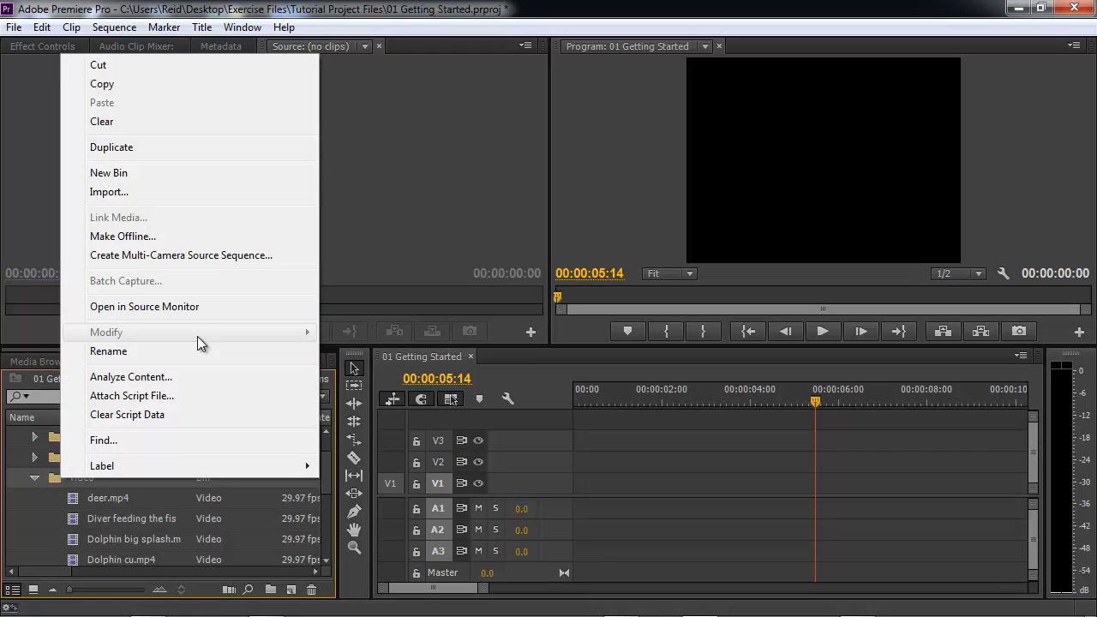
{"action": "left_click", "coordinate": [49, 517]}
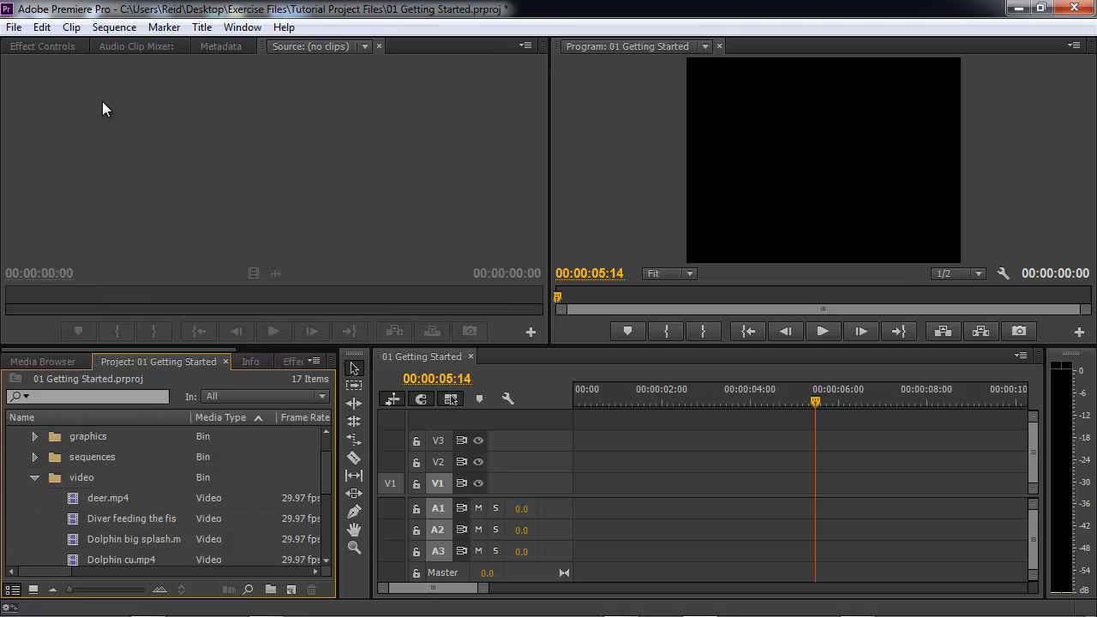
Import alligator.mp4 from the Seaquarium folder in Exercise Files using the Media Browser.
{"action": "left_click", "coordinate": [67, 358]}
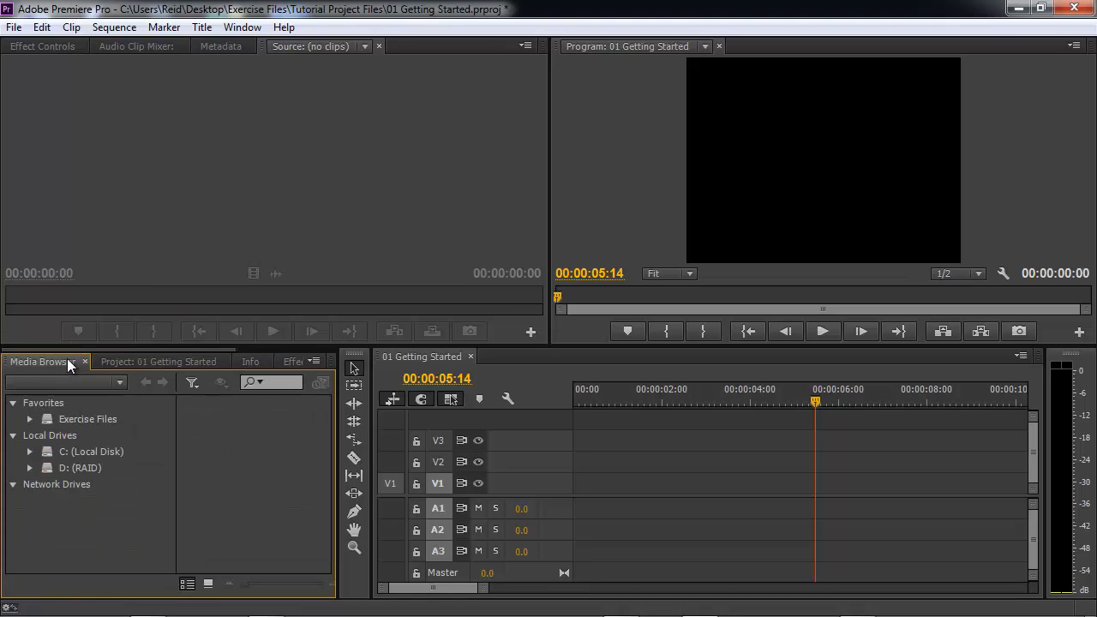
{"action": "left_click", "coordinate": [95, 418]}
{"action": "left_click", "coordinate": [219, 462]}
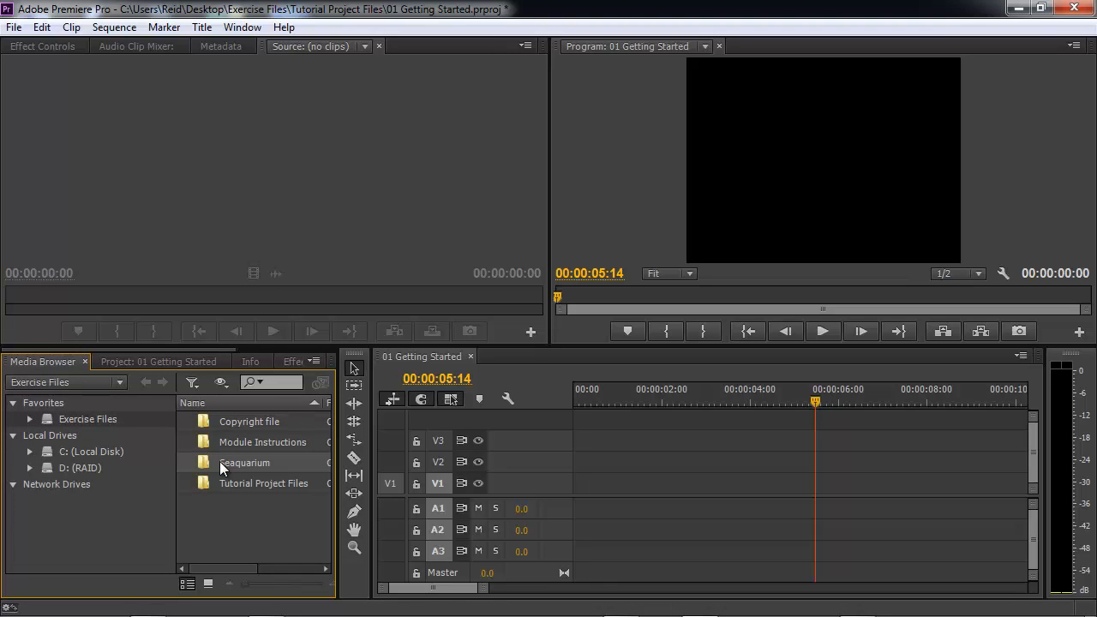
{"action": "double_click", "coordinate": [220, 462]}
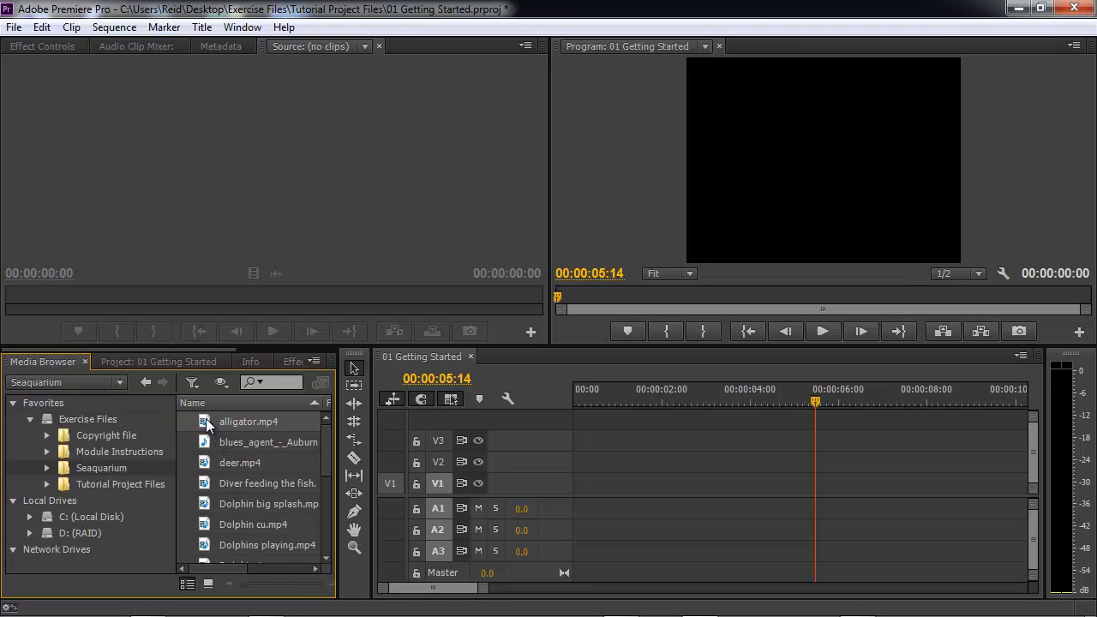
{"action": "right_click", "coordinate": [207, 423]}
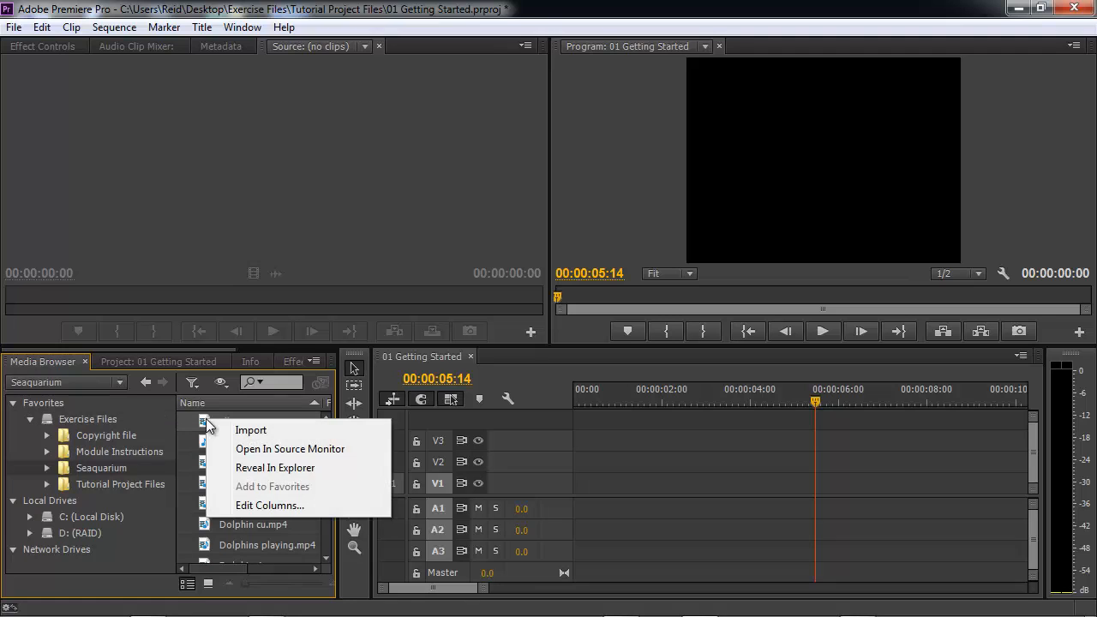
{"action": "left_click", "coordinate": [249, 430]}
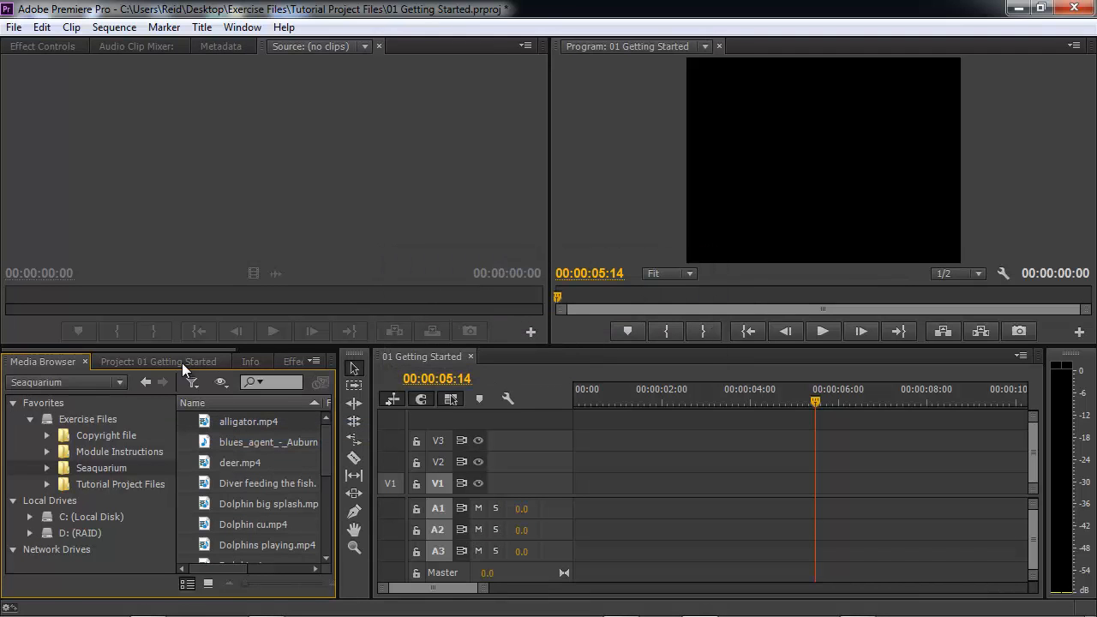
Move the imported alligator.mp4 clip from the project root into the video bin.
{"action": "left_click", "coordinate": [182, 363]}
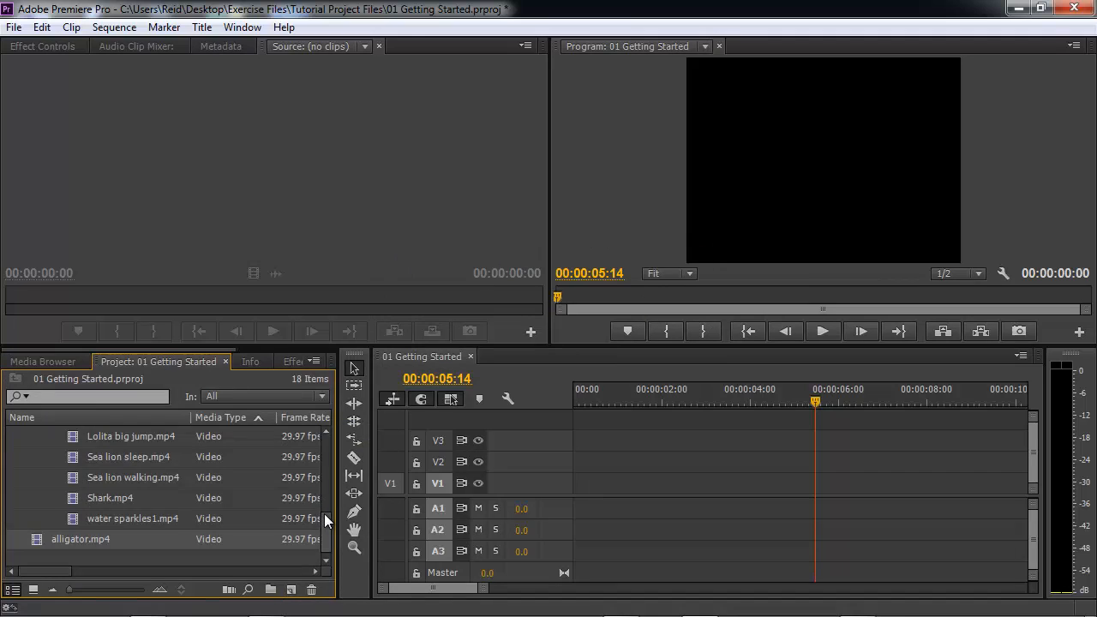
{"action": "left_click_drag", "start_coordinate": [324, 514], "coordinate": [320, 450]}
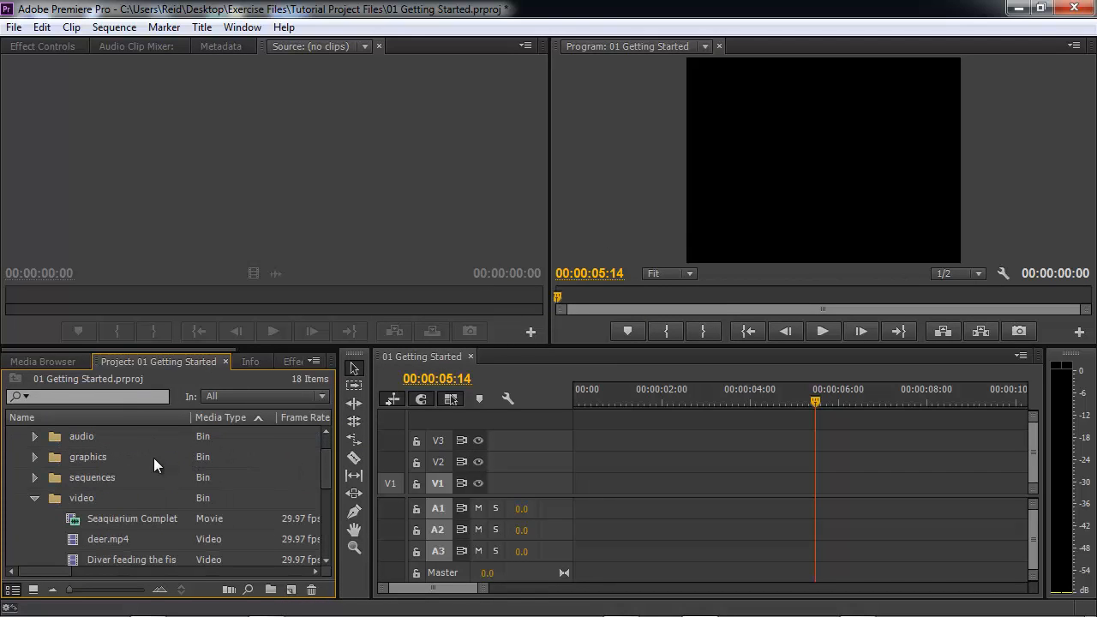
{"action": "key", "text": "grave"}
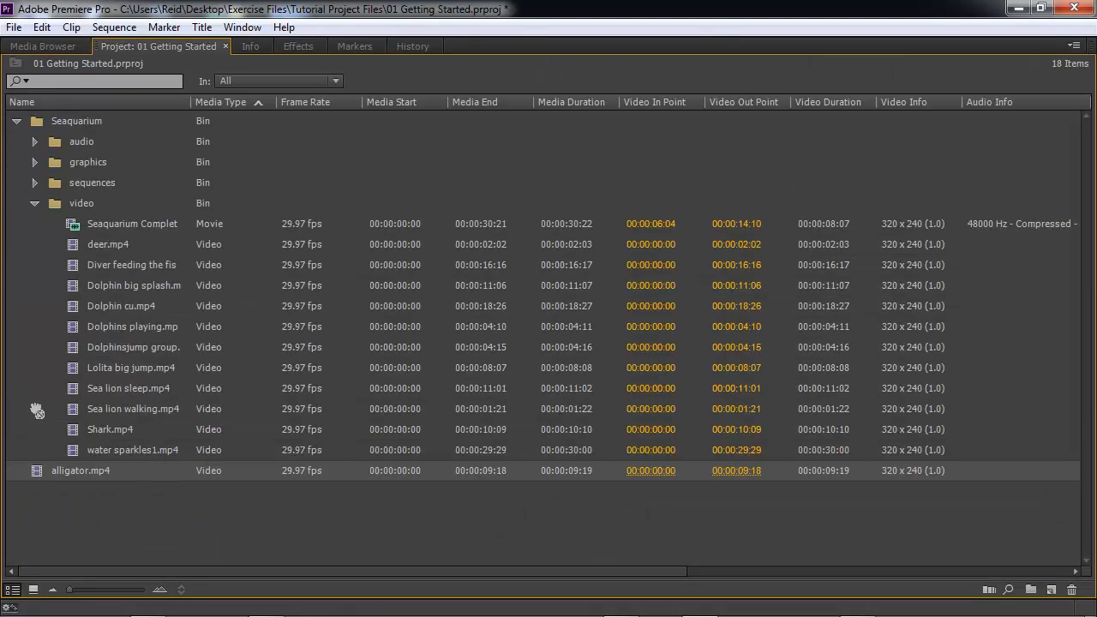
{"action": "left_click_drag", "start_coordinate": [53, 208], "coordinate": [55, 209]}
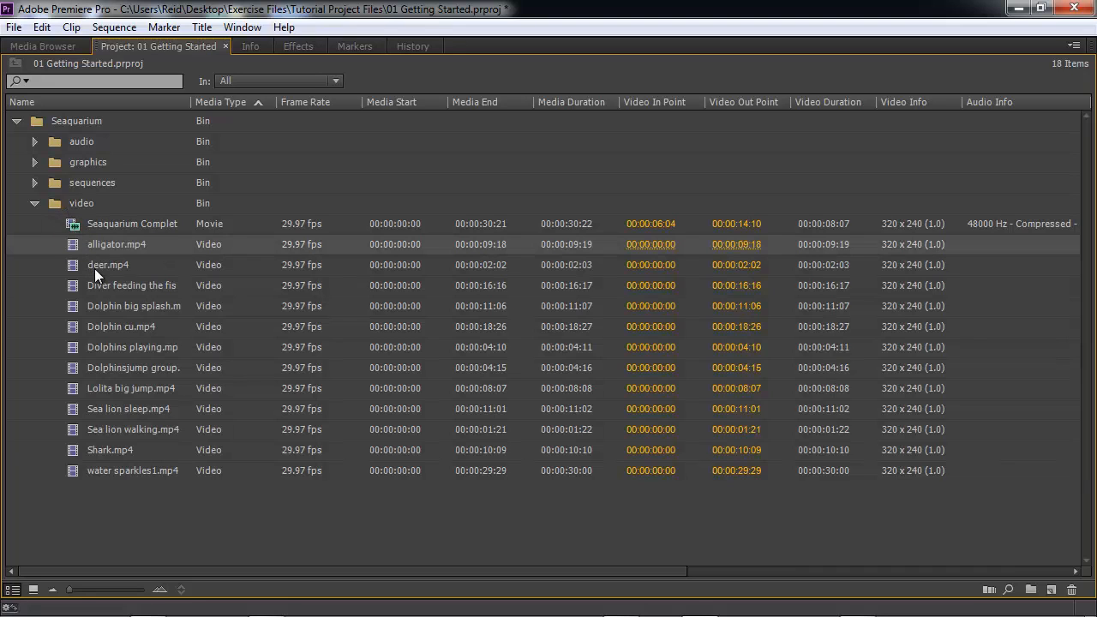
{"action": "key", "text": "grave"}
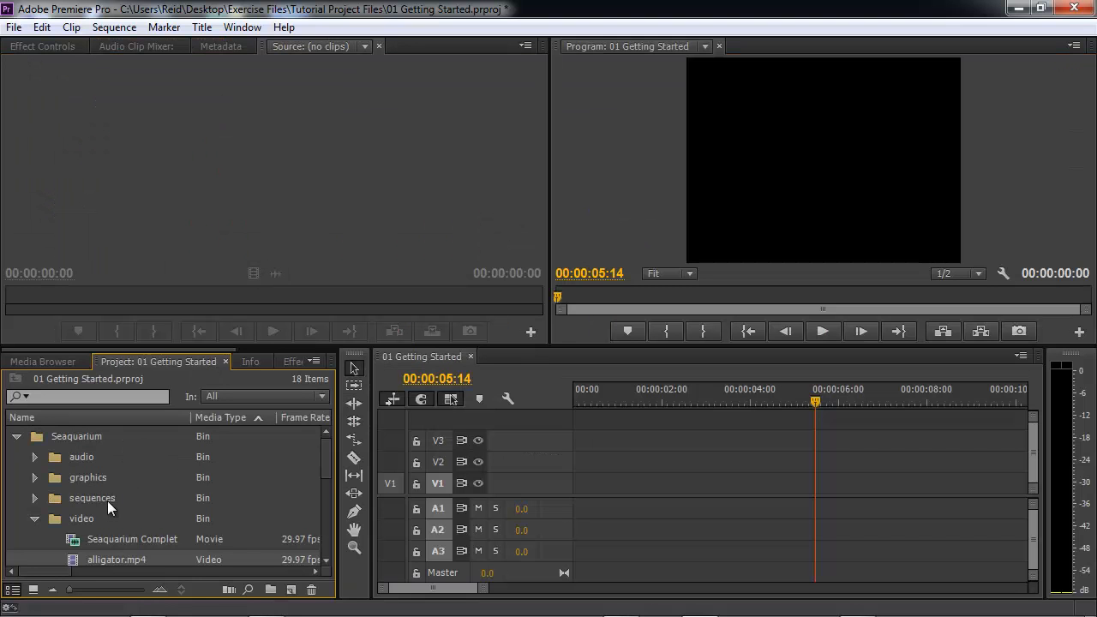
Load alligator.mp4 in the Source Monitor, then exit the program and save the changes to 01 Getting Started.prproj.
{"action": "double_click", "coordinate": [75, 558]}
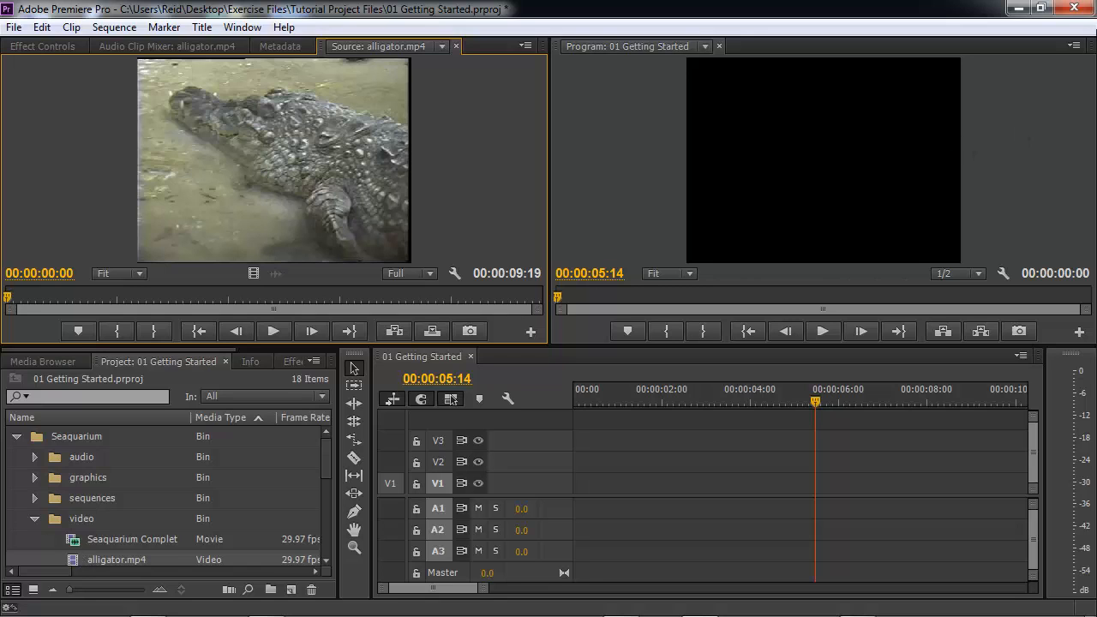
{"action": "left_click", "coordinate": [1075, 9]}
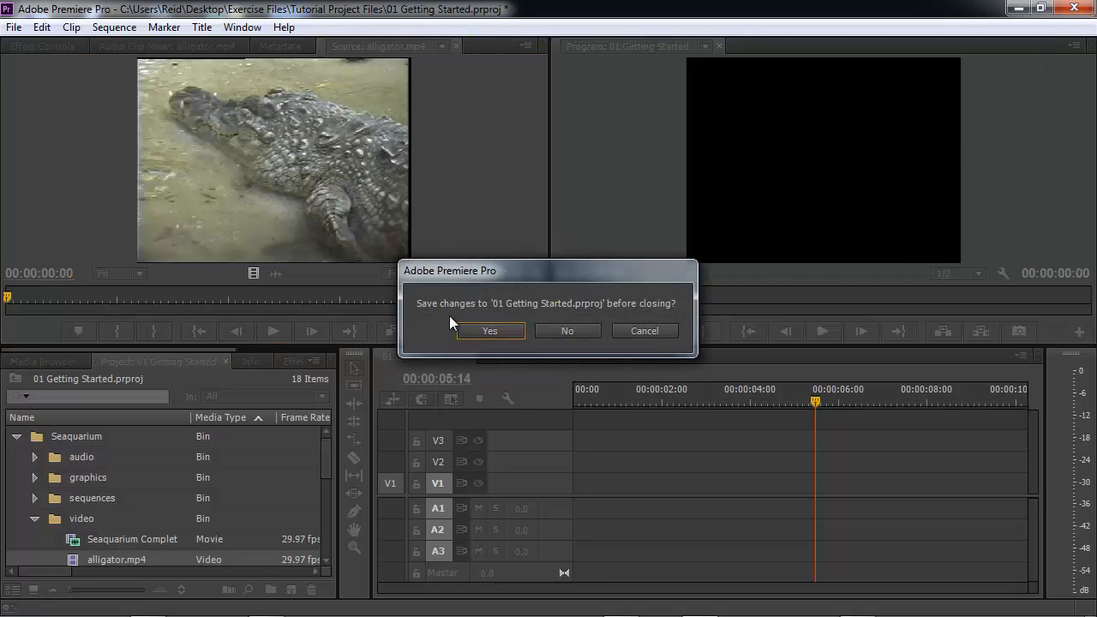
{"action": "left_click", "coordinate": [509, 330]}
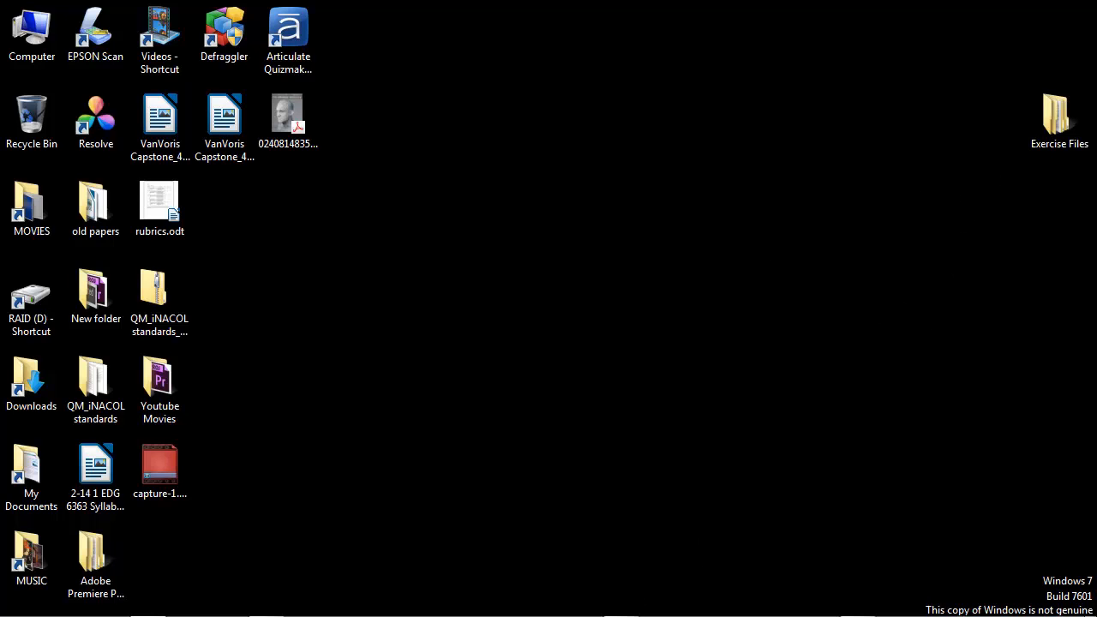
Relaunch Adobe Premiere Pro and open 02 Reconnect Media Files.prproj from Desktop > Exercise Files > Tutorial Project Files, bringing the whole Link Media dialog into view.
{"action": "mouse_move", "coordinate": [639, 611]}
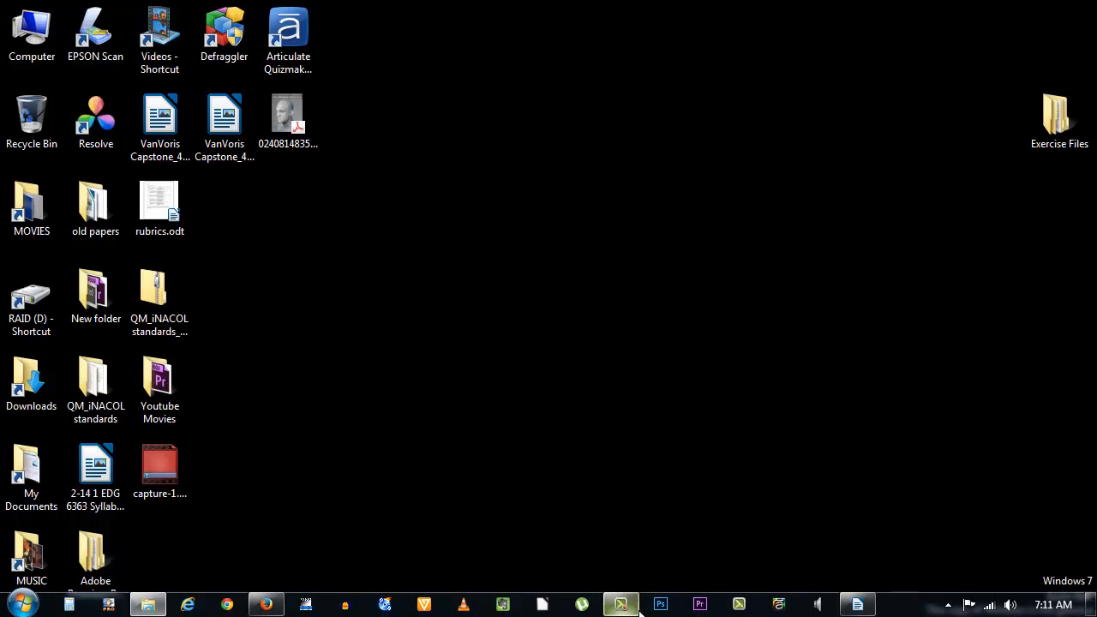
{"action": "left_click", "coordinate": [699, 605]}
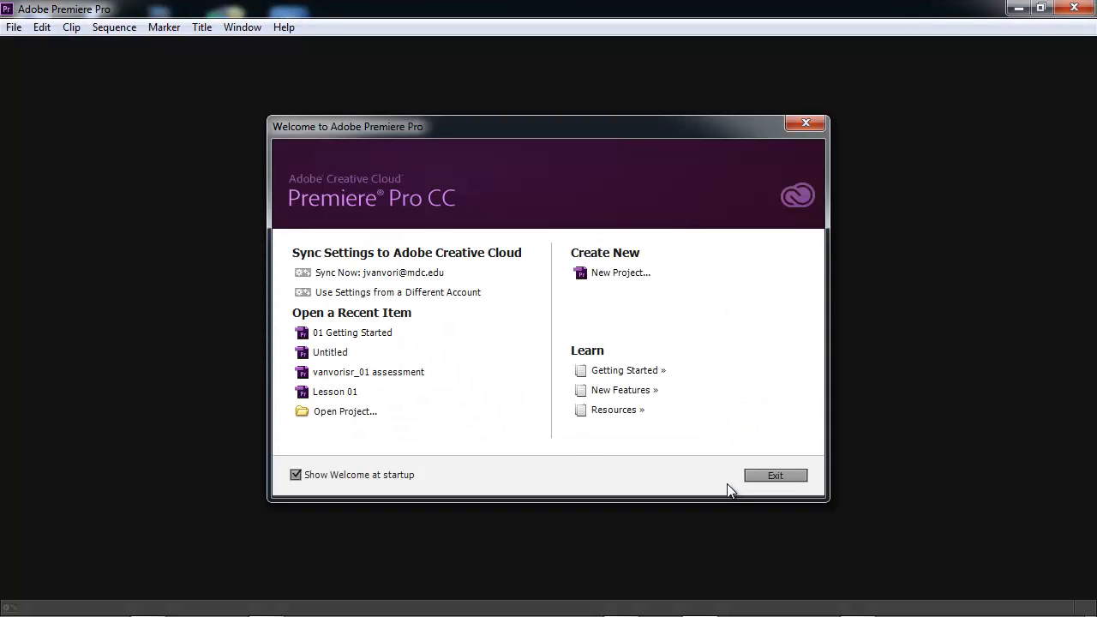
{"action": "left_click", "coordinate": [332, 413]}
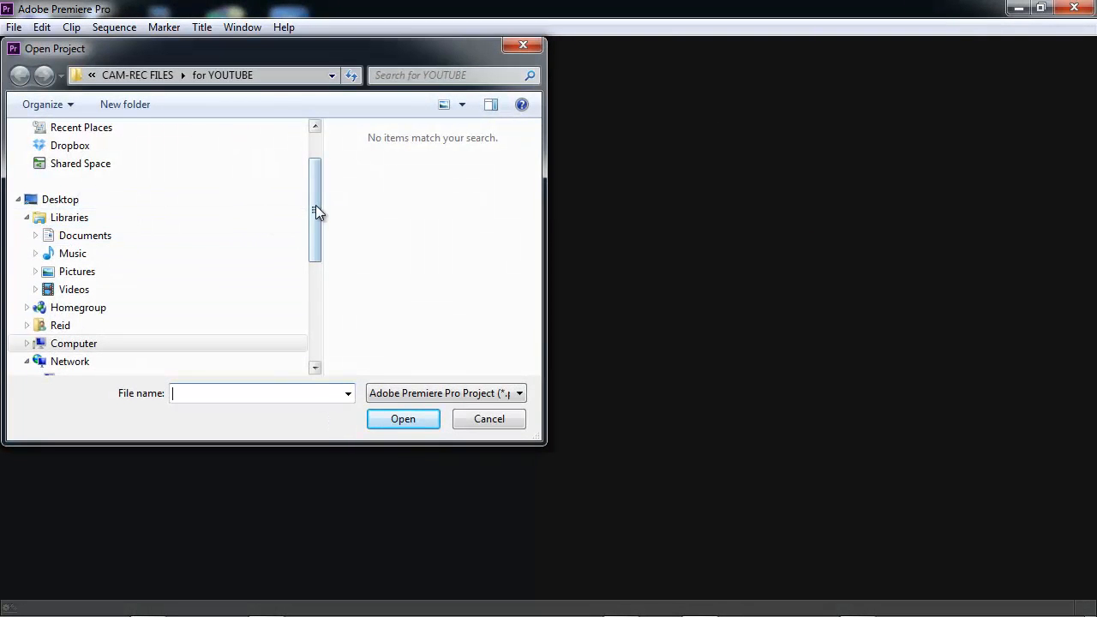
{"action": "left_click_drag", "start_coordinate": [315, 205], "coordinate": [314, 164]}
{"action": "left_click", "coordinate": [53, 155]}
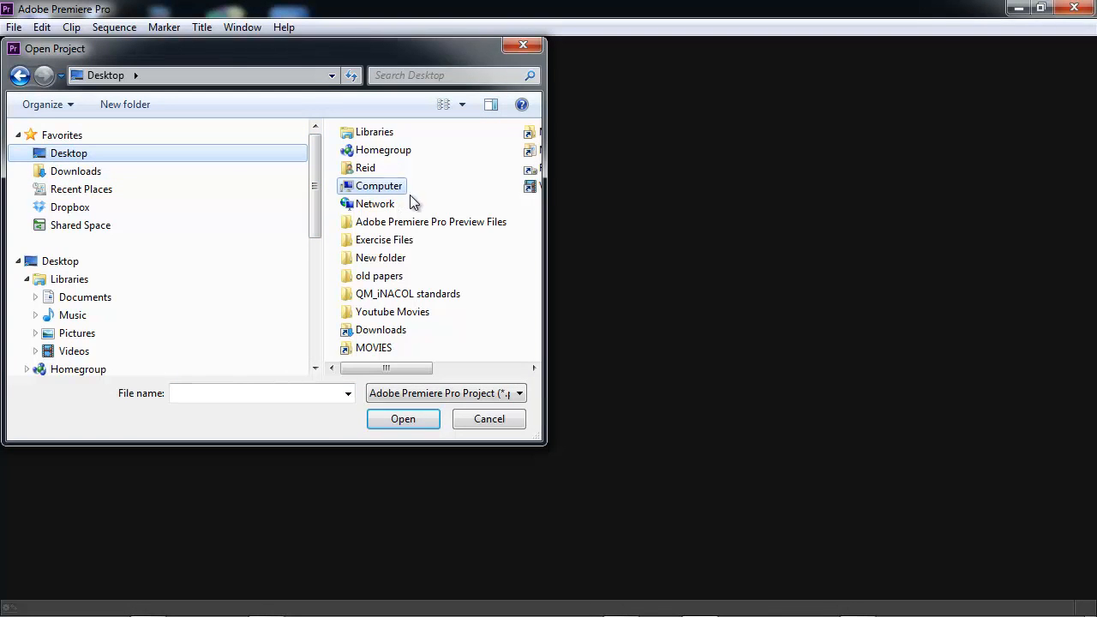
{"action": "double_click", "coordinate": [385, 240]}
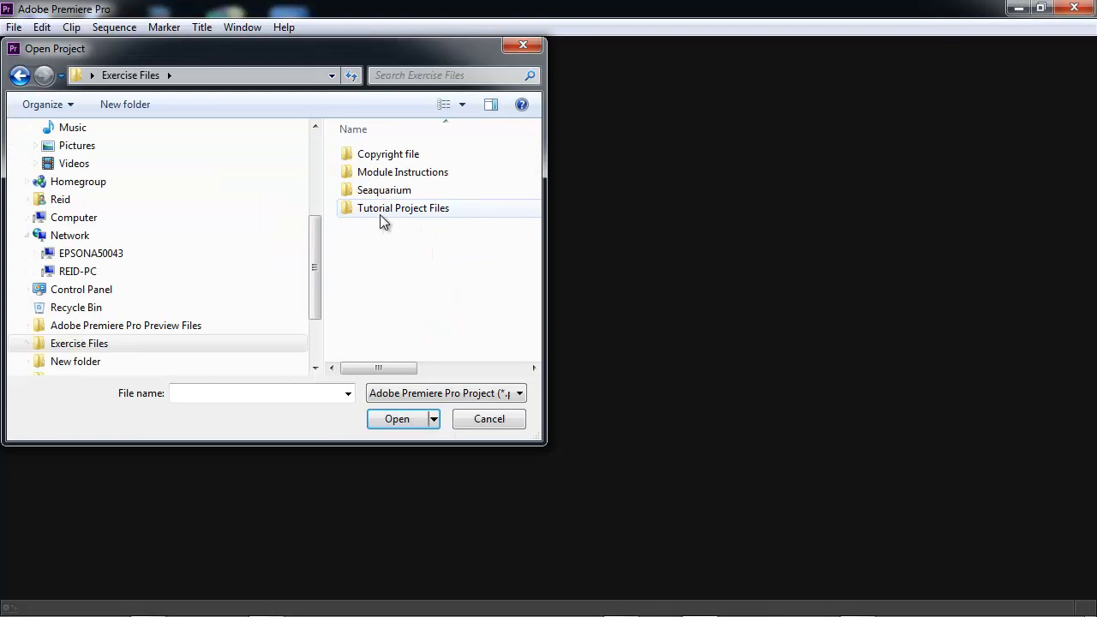
{"action": "left_click", "coordinate": [376, 210]}
{"action": "double_click", "coordinate": [376, 210]}
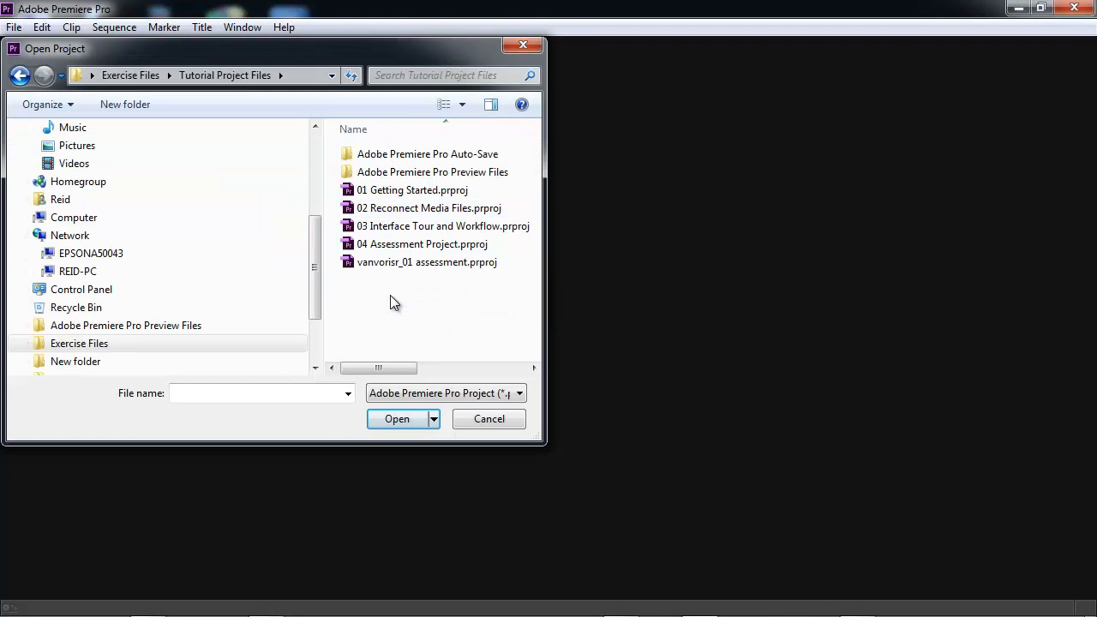
{"action": "double_click", "coordinate": [392, 209]}
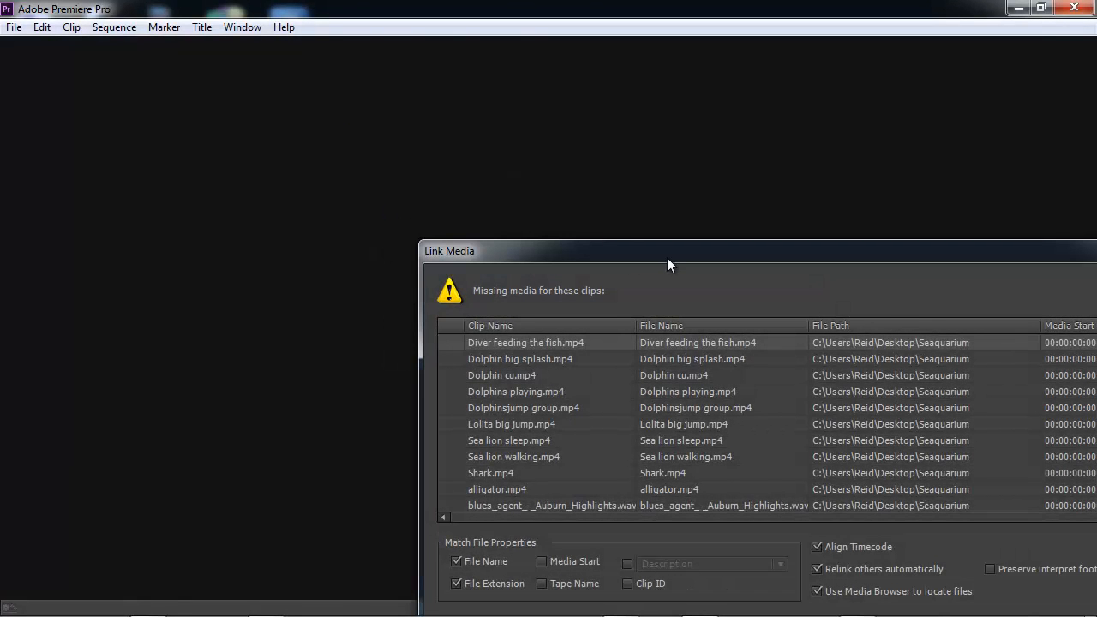
{"action": "left_click_drag", "start_coordinate": [667, 257], "coordinate": [433, 128]}
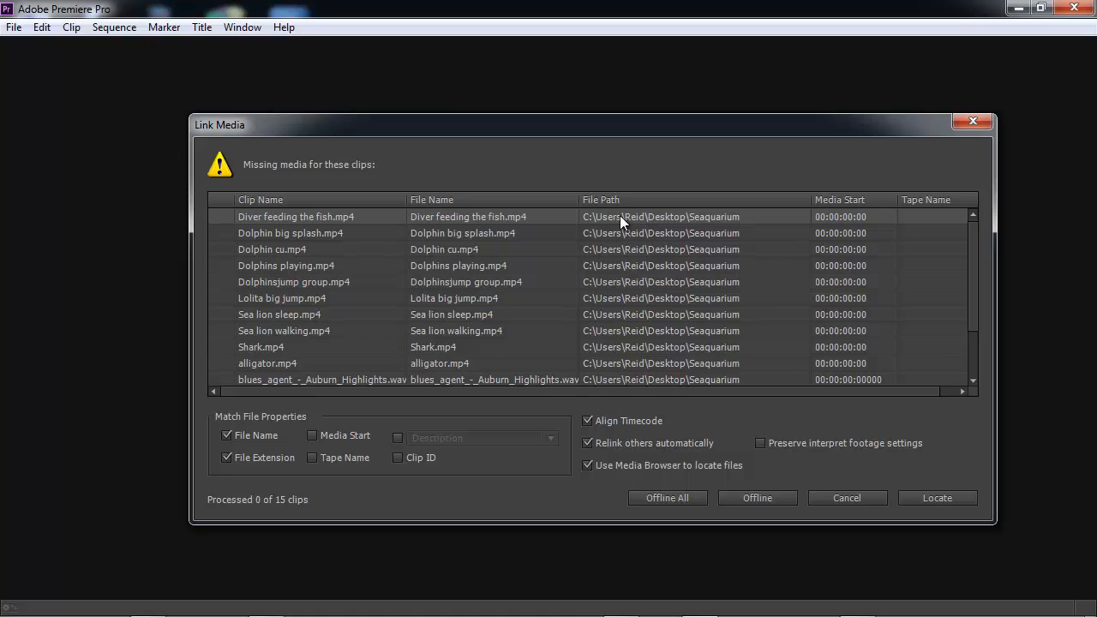
Relink the missing clips by locating Diver feeding the fish.mp4 in the Seaquarium folder under Desktop > Exercise Files.
{"action": "left_click", "coordinate": [926, 499]}
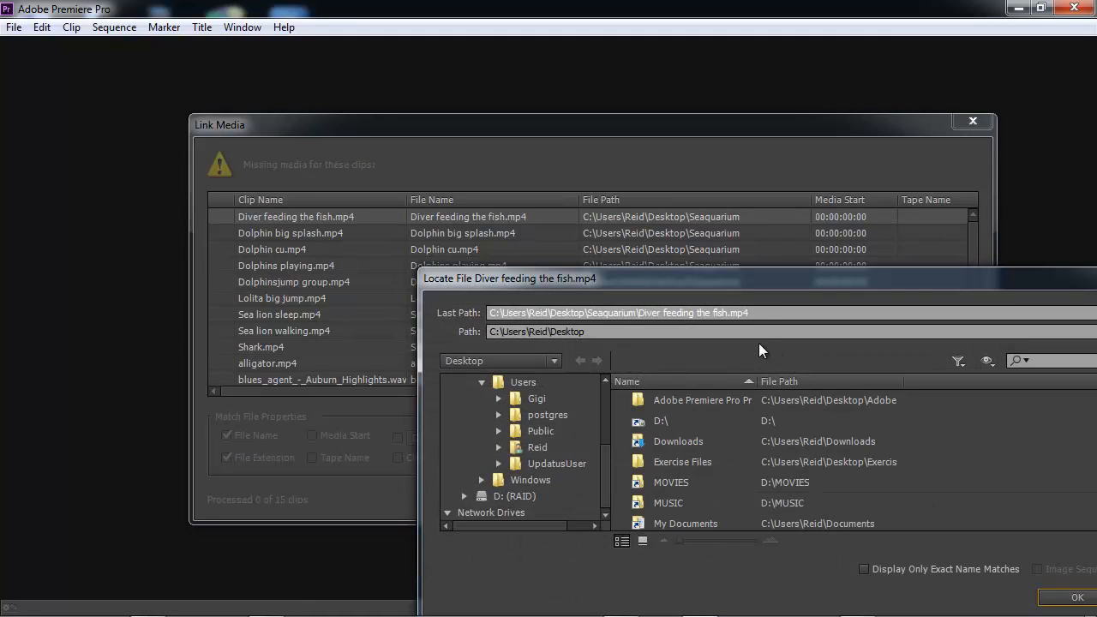
{"action": "left_click_drag", "start_coordinate": [748, 277], "coordinate": [559, 131]}
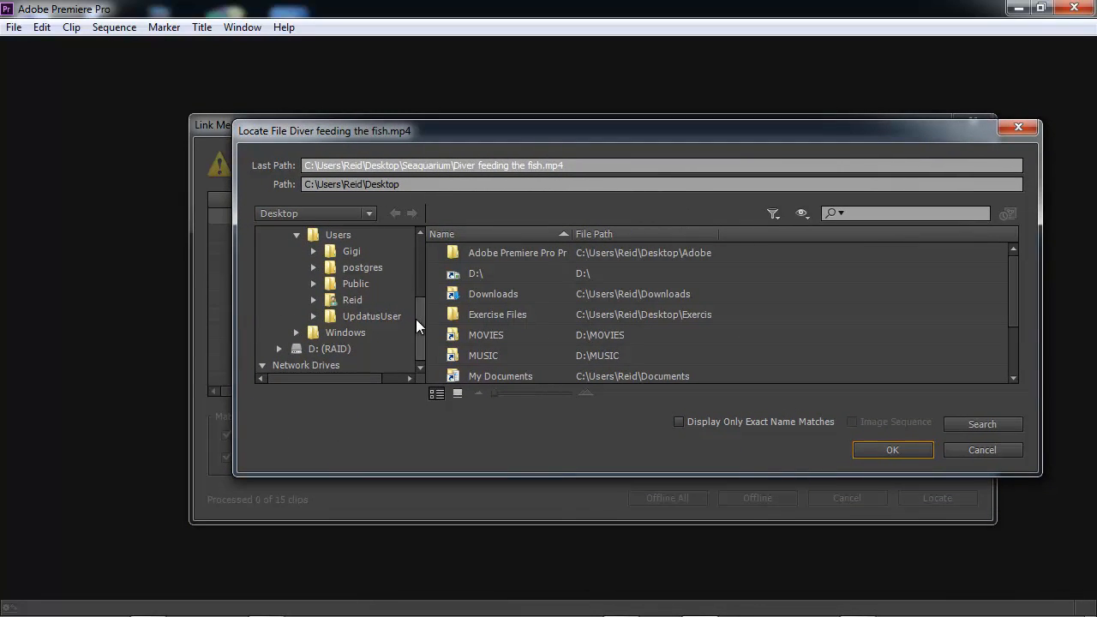
{"action": "mouse_move", "coordinate": [416, 319]}
{"action": "left_mouse_down"}
{"action": "mouse_move", "coordinate": [428, 259]}
{"action": "mouse_move", "coordinate": [420, 306]}
{"action": "left_mouse_up"}
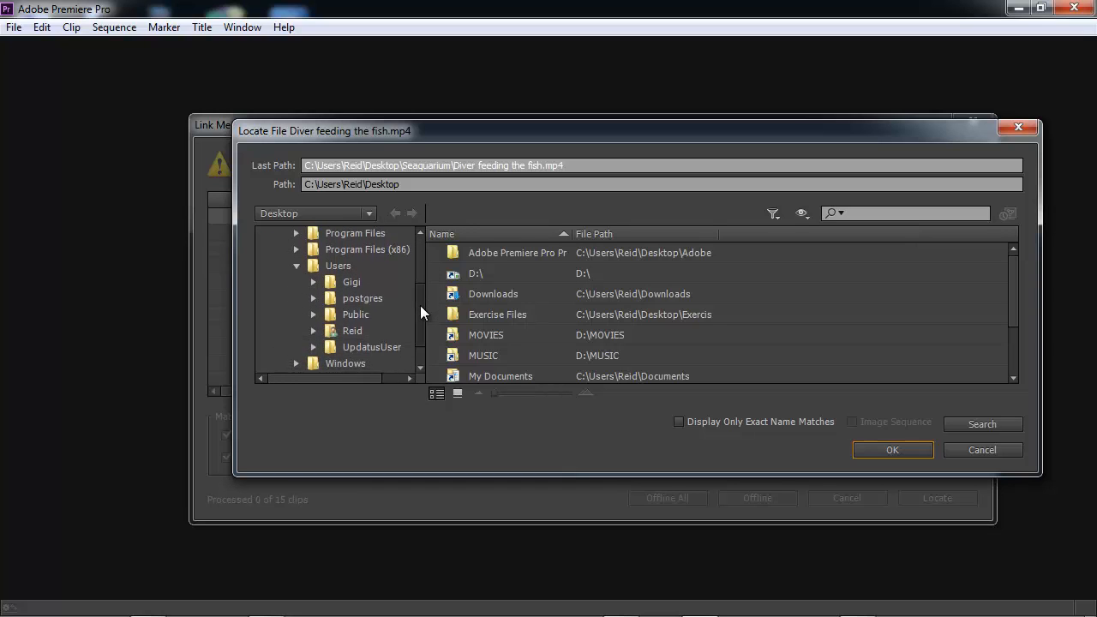
{"action": "left_click", "coordinate": [358, 331]}
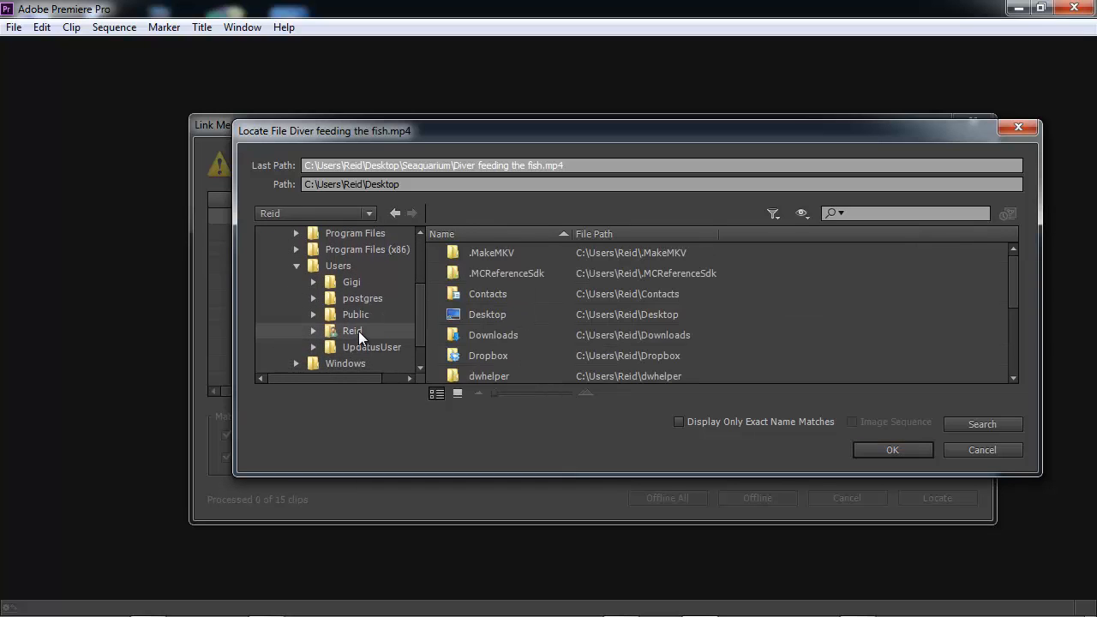
{"action": "double_click", "coordinate": [496, 318]}
{"action": "double_click", "coordinate": [496, 317]}
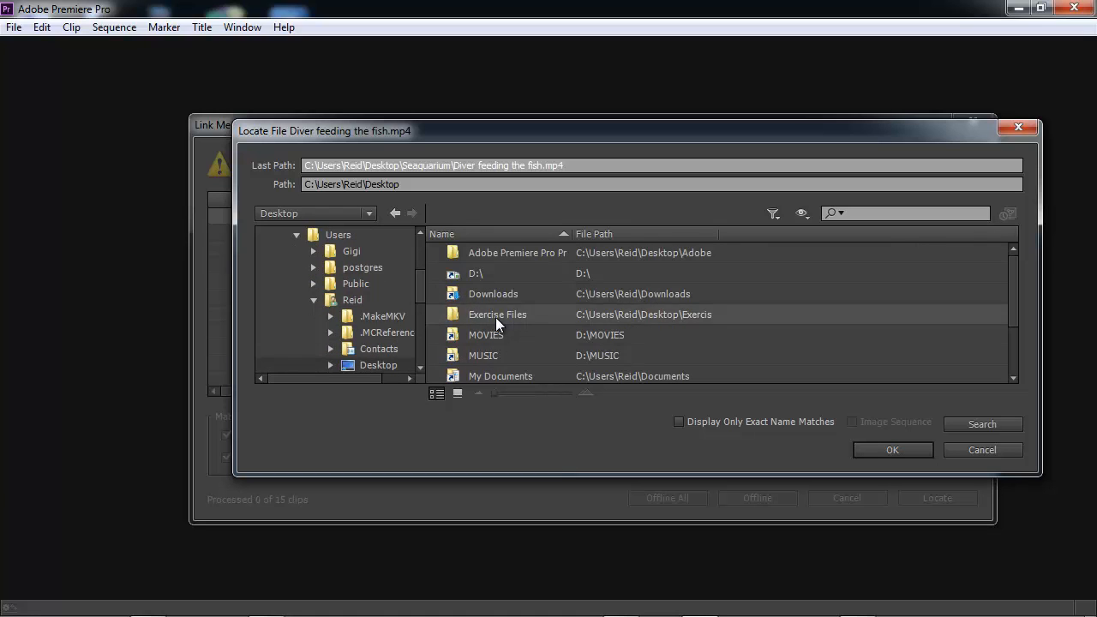
{"action": "double_click", "coordinate": [502, 293]}
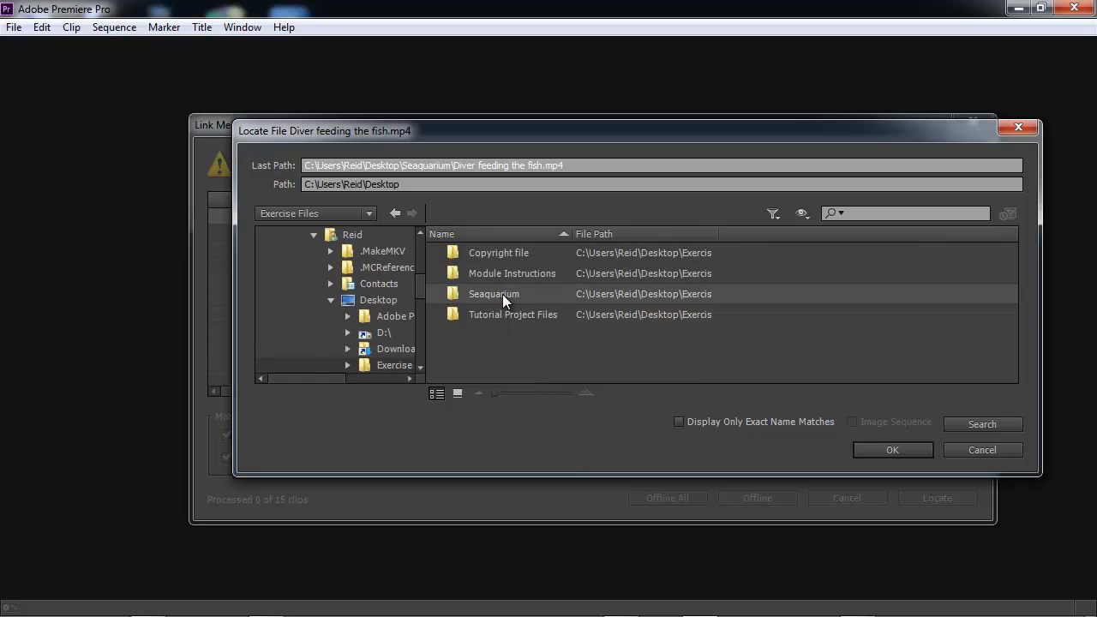
{"action": "mouse_move", "coordinate": [594, 139]}
{"action": "left_mouse_down"}
{"action": "mouse_move", "coordinate": [658, 195]}
{"action": "mouse_move", "coordinate": [755, 244]}
{"action": "mouse_move", "coordinate": [604, 158]}
{"action": "left_mouse_up"}
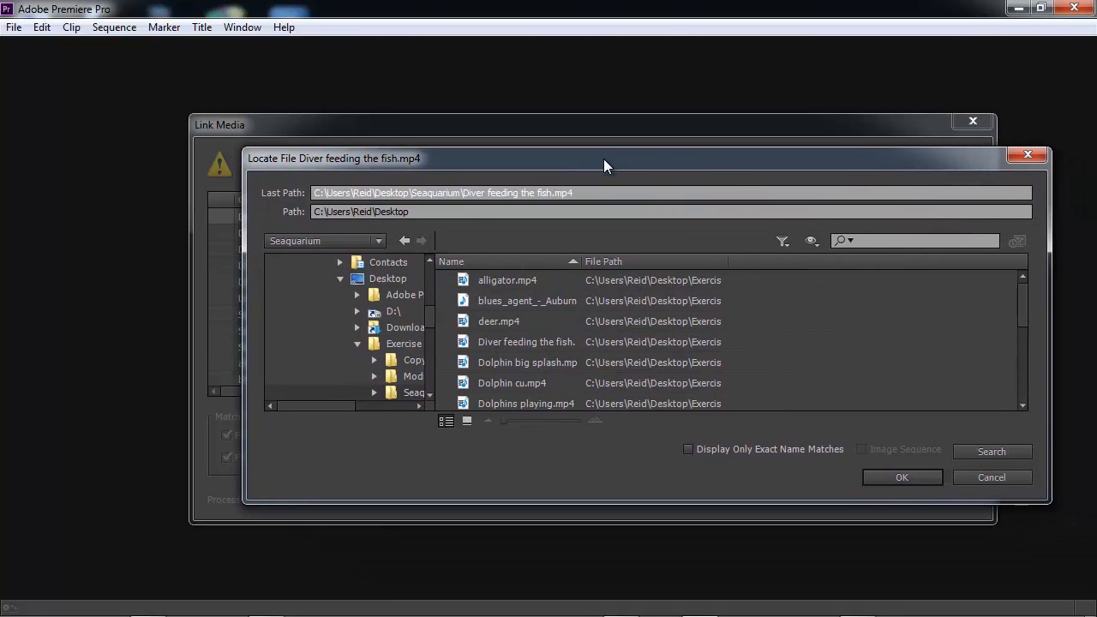
{"action": "left_click", "coordinate": [530, 339]}
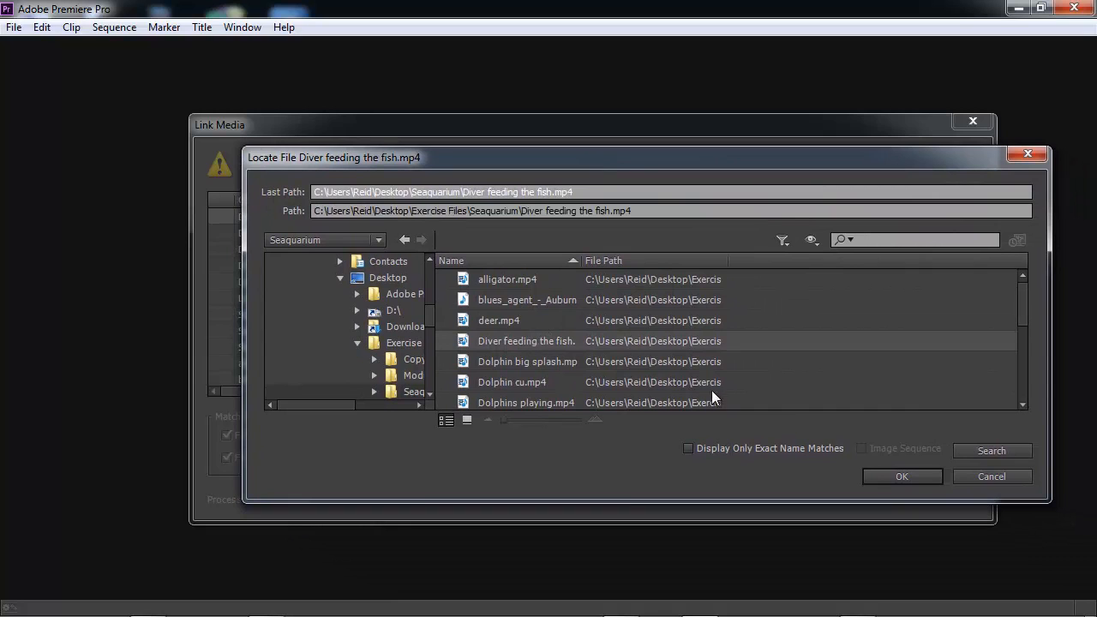
{"action": "left_click", "coordinate": [903, 477]}
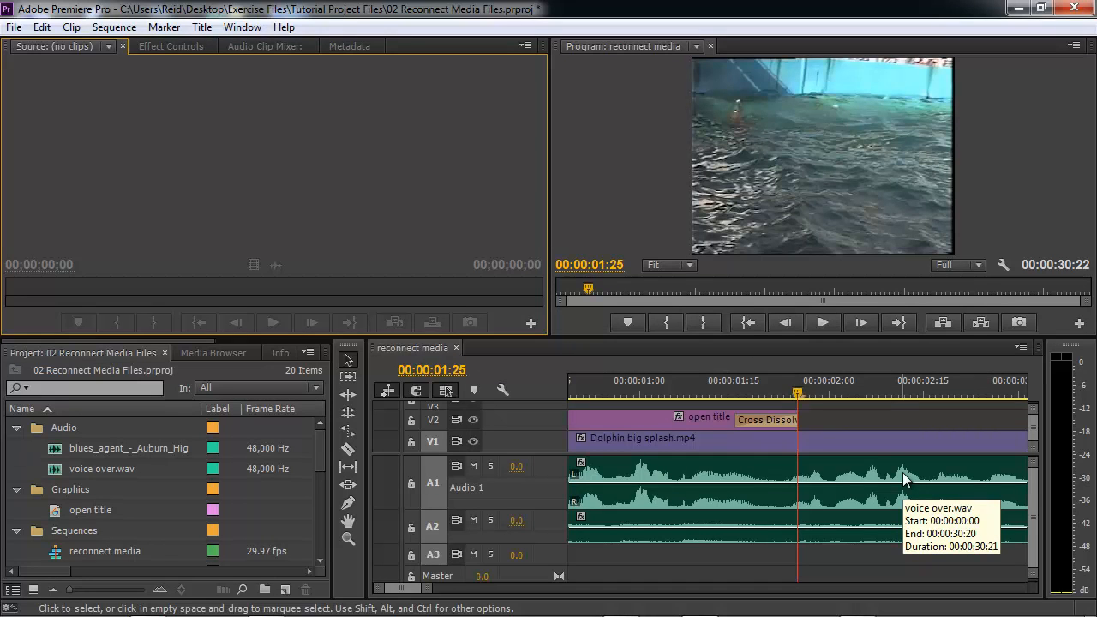
Fit the whole sequence in the timeline and check the relinked clips Dolphin big splash.mp4 and Lolita big jump.mp4 in the Source Monitor.
{"action": "key", "text": "backslash"}
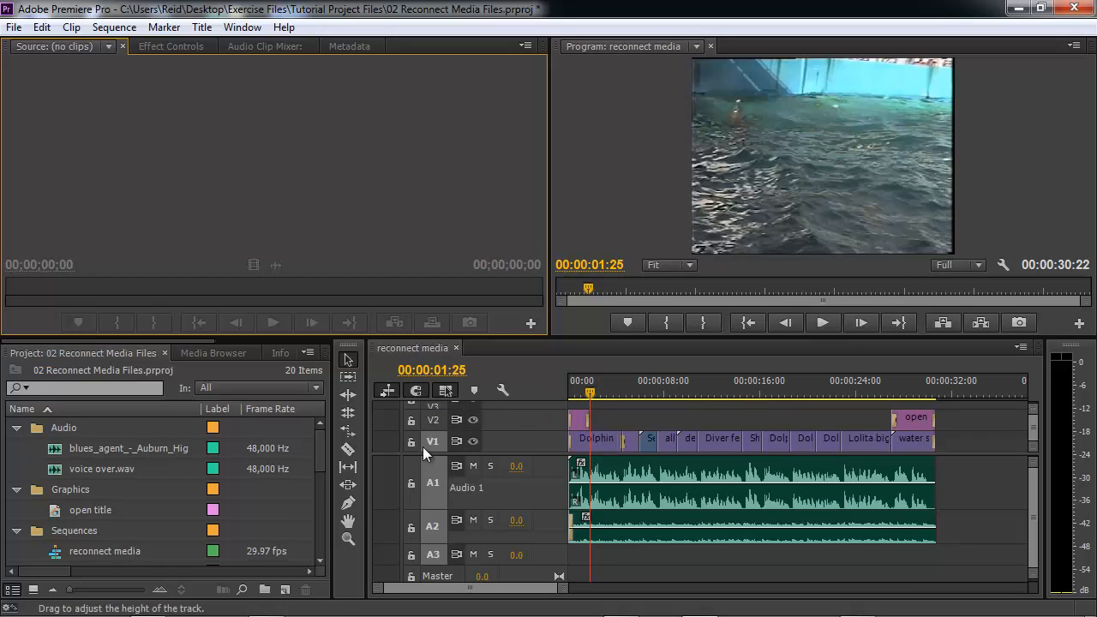
{"action": "left_click_drag", "start_coordinate": [323, 466], "coordinate": [320, 502]}
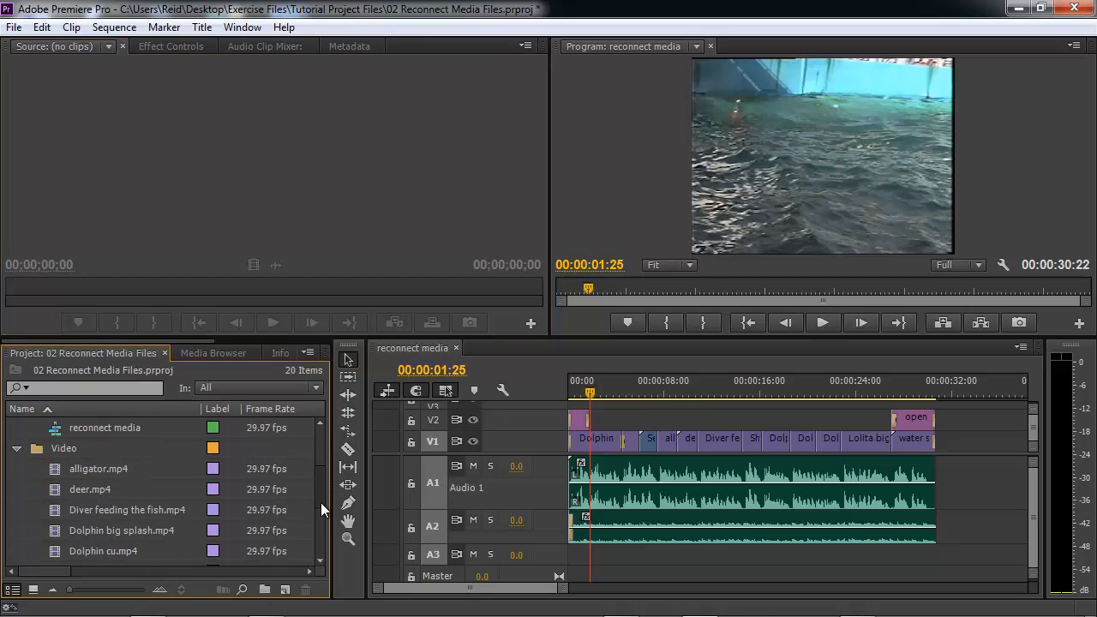
{"action": "double_click", "coordinate": [52, 531]}
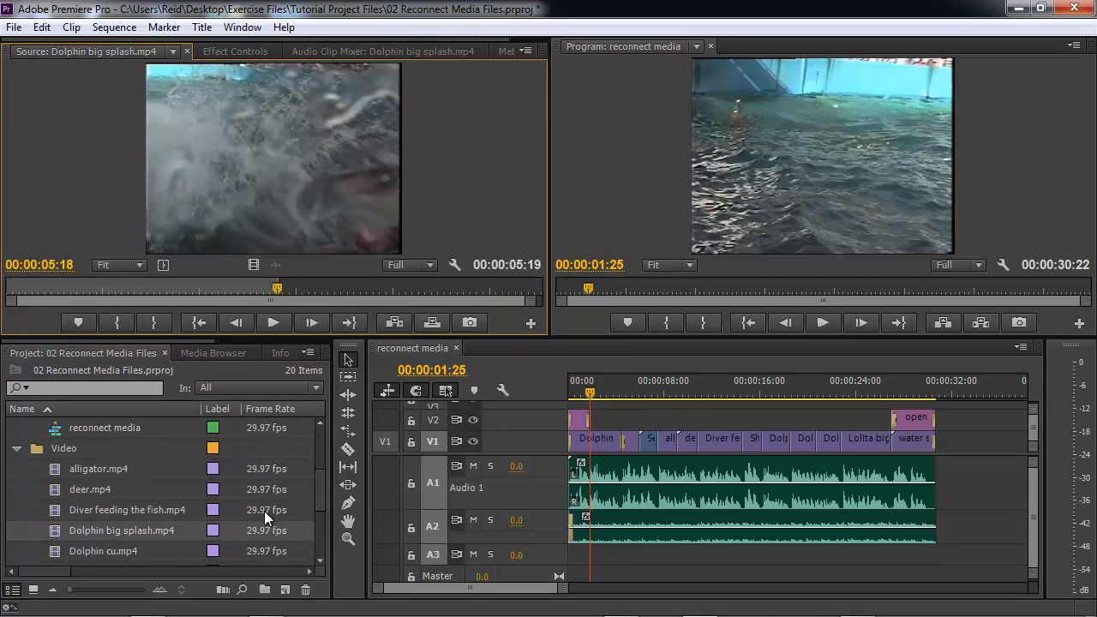
{"action": "left_click_drag", "start_coordinate": [321, 492], "coordinate": [321, 529]}
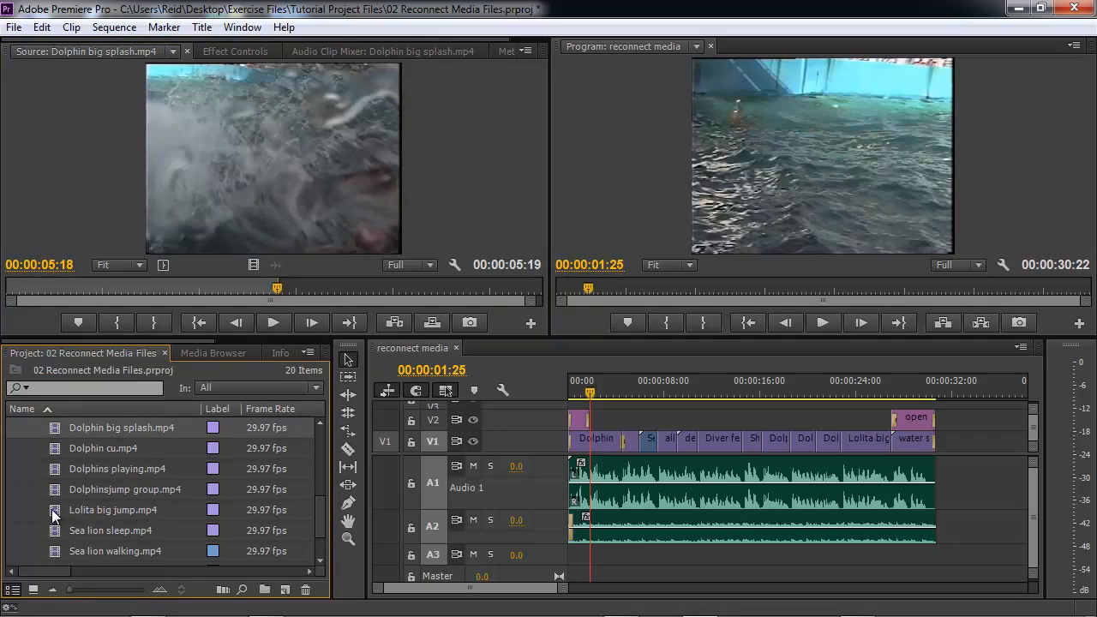
{"action": "double_click", "coordinate": [50, 507]}
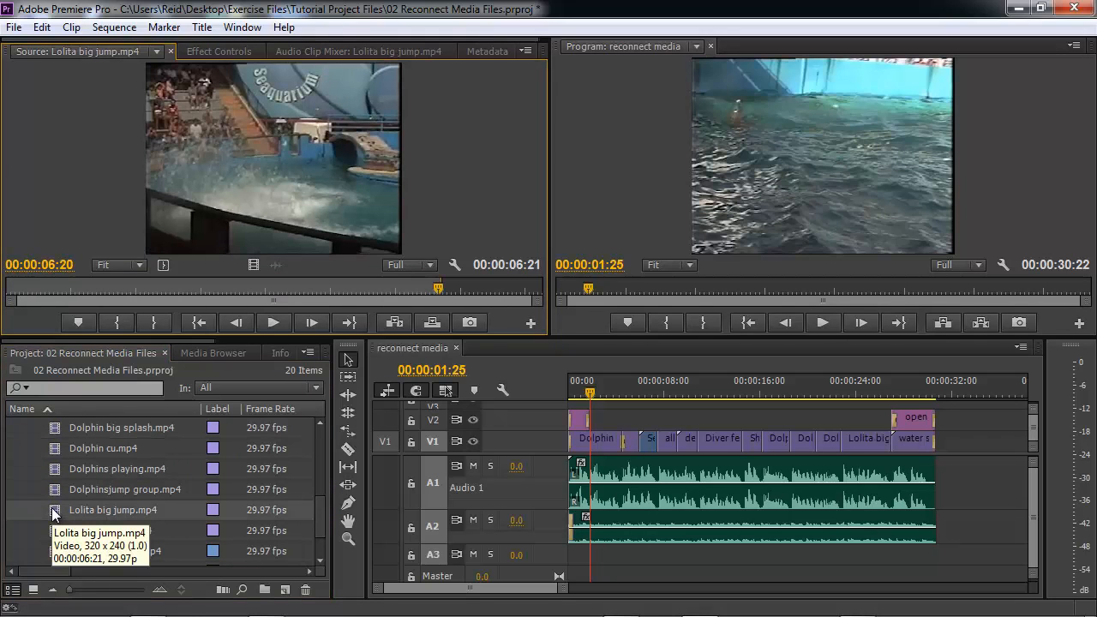
Play the reconnect media sequence from its start to about 00:00:05:00.
{"action": "left_click", "coordinate": [578, 393]}
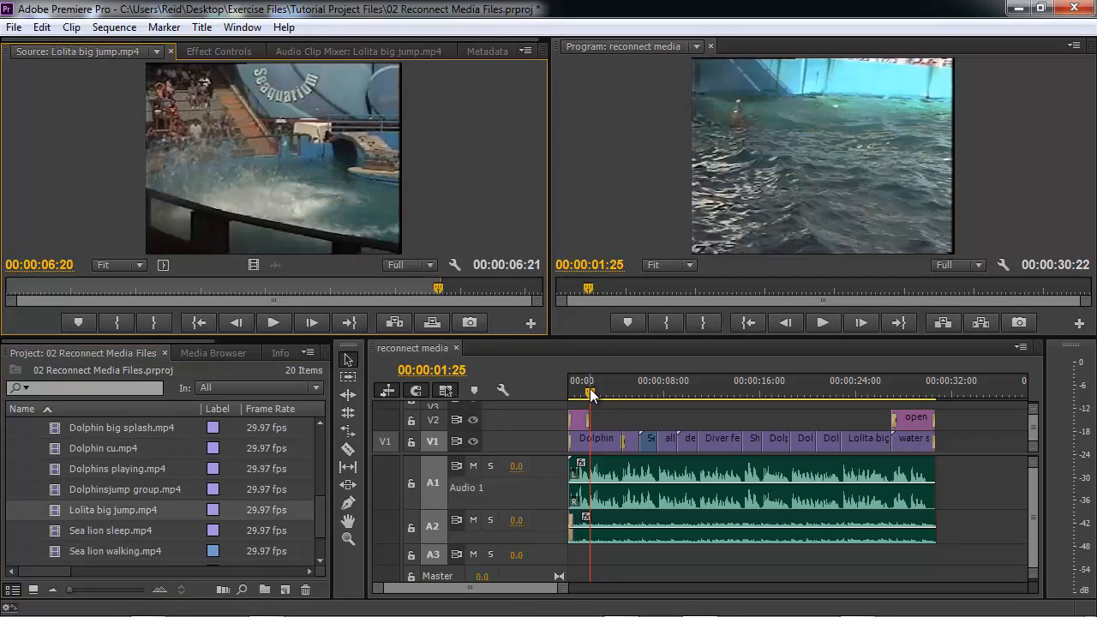
{"action": "left_click_drag", "start_coordinate": [576, 394], "coordinate": [561, 388]}
{"action": "key", "text": "space"}
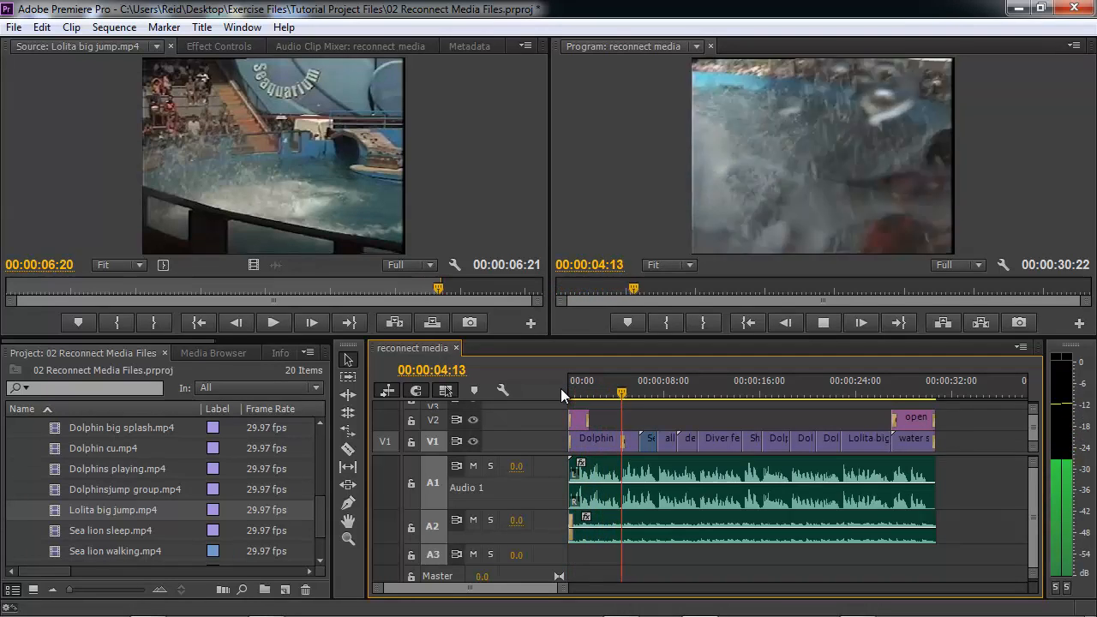
{"action": "key", "text": "space"}
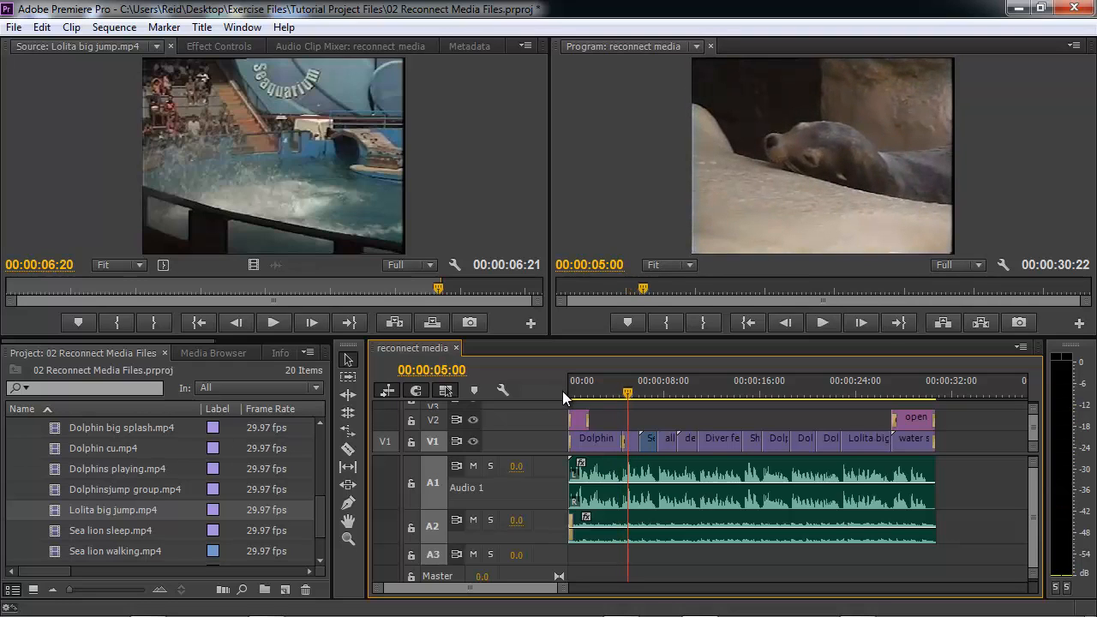
Save the project, and also save it in Tutorial Project Files under the student's last name and first initial followed by "_02 assessment".
{"action": "left_click", "coordinate": [15, 28]}
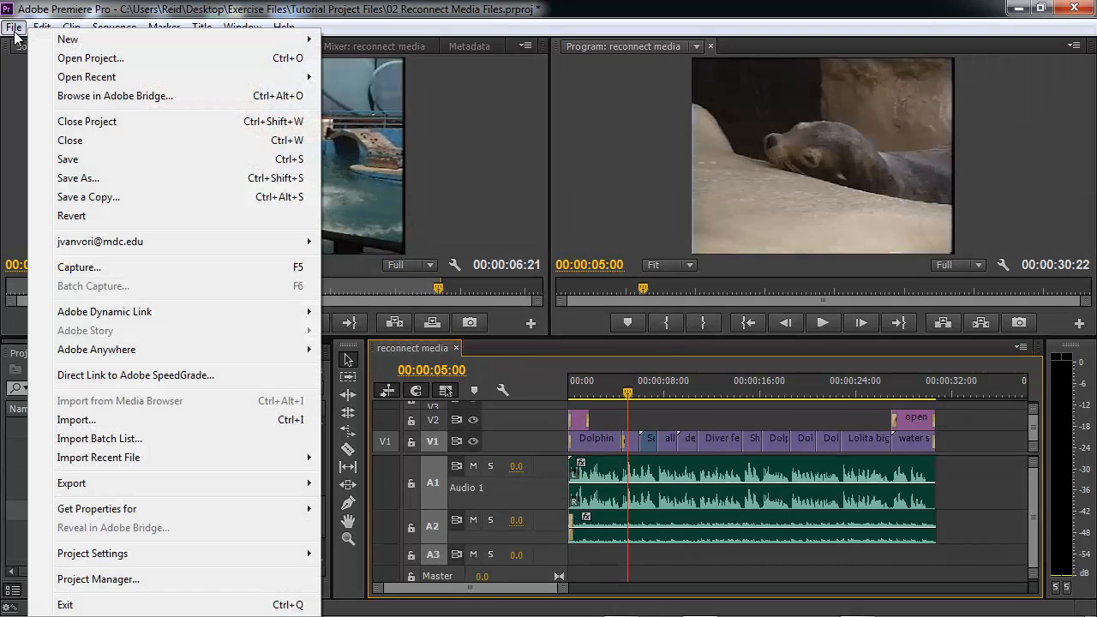
{"action": "left_click", "coordinate": [75, 159]}
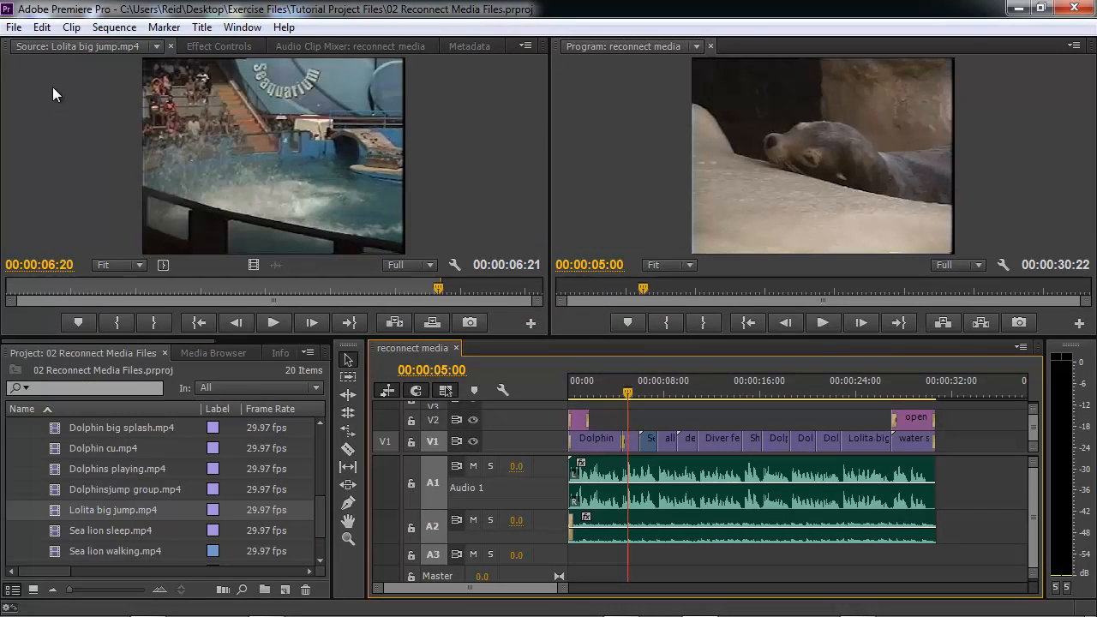
{"action": "left_click", "coordinate": [18, 29]}
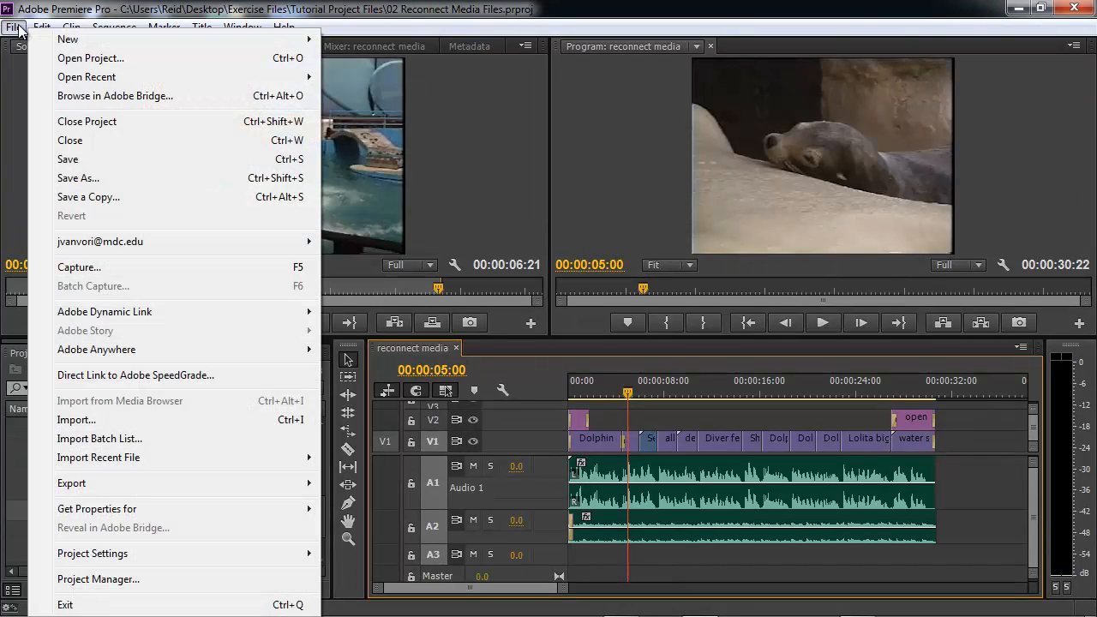
{"action": "left_click", "coordinate": [100, 176]}
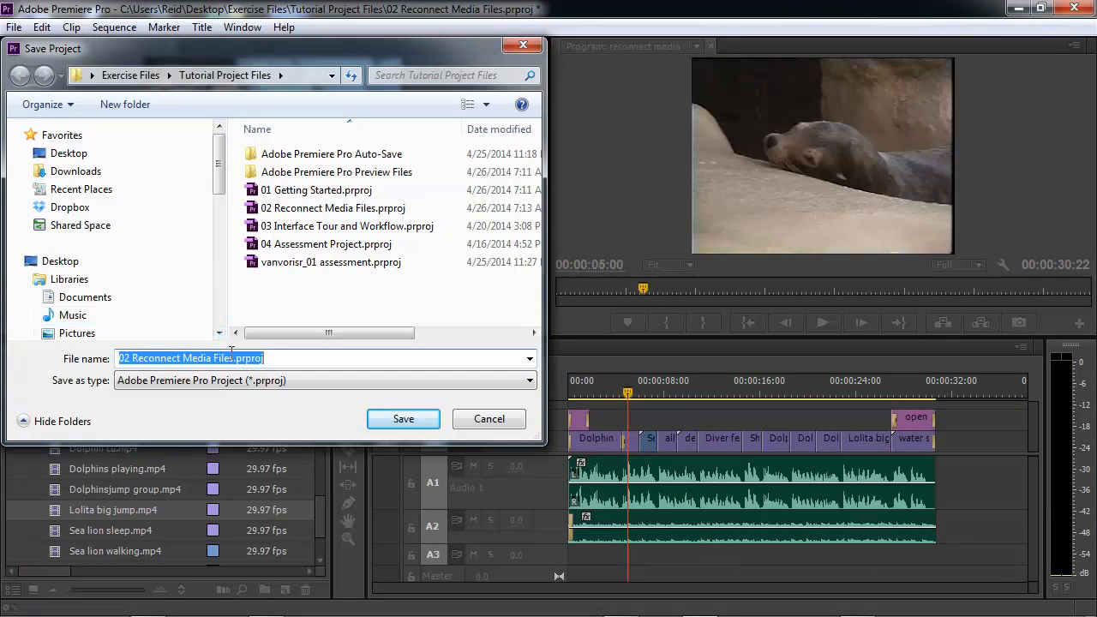
{"action": "left_click_drag", "start_coordinate": [231, 358], "coordinate": [118, 358]}
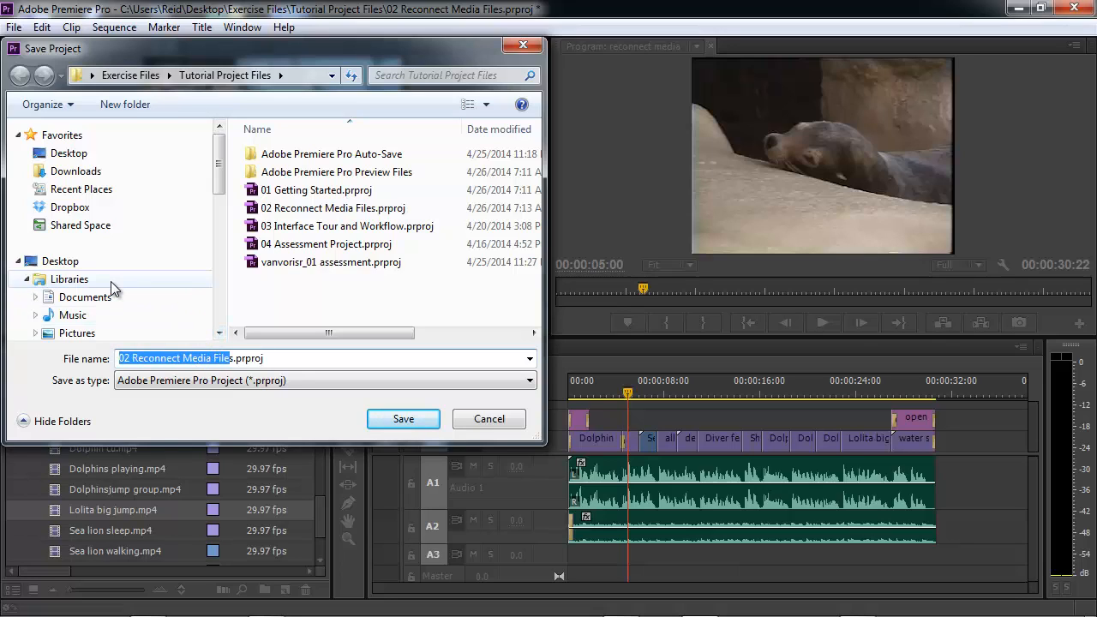
{"action": "key", "text": "BackSpace"}
{"action": "key", "text": "Delete"}
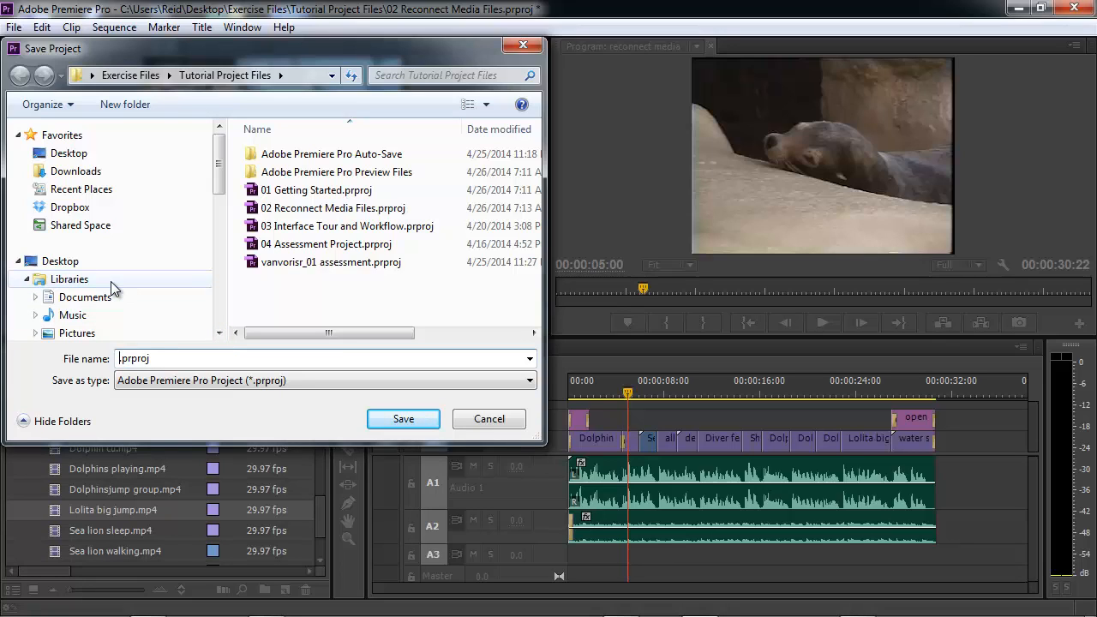
{"action": "type", "text": "vanvorisr_02 assessment"}
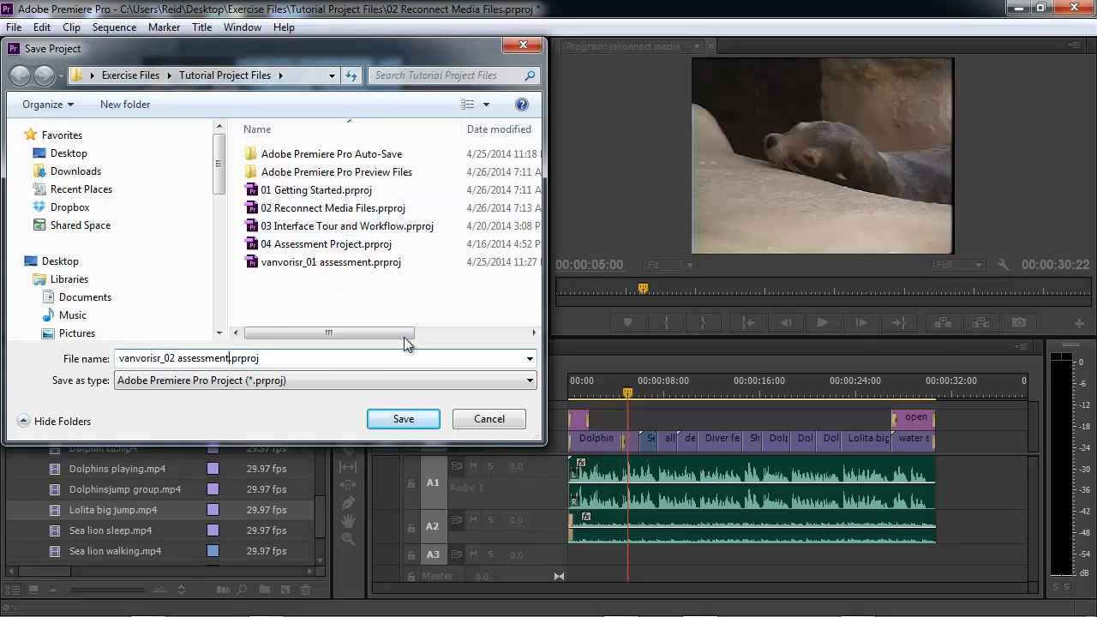
{"action": "left_click", "coordinate": [407, 421]}
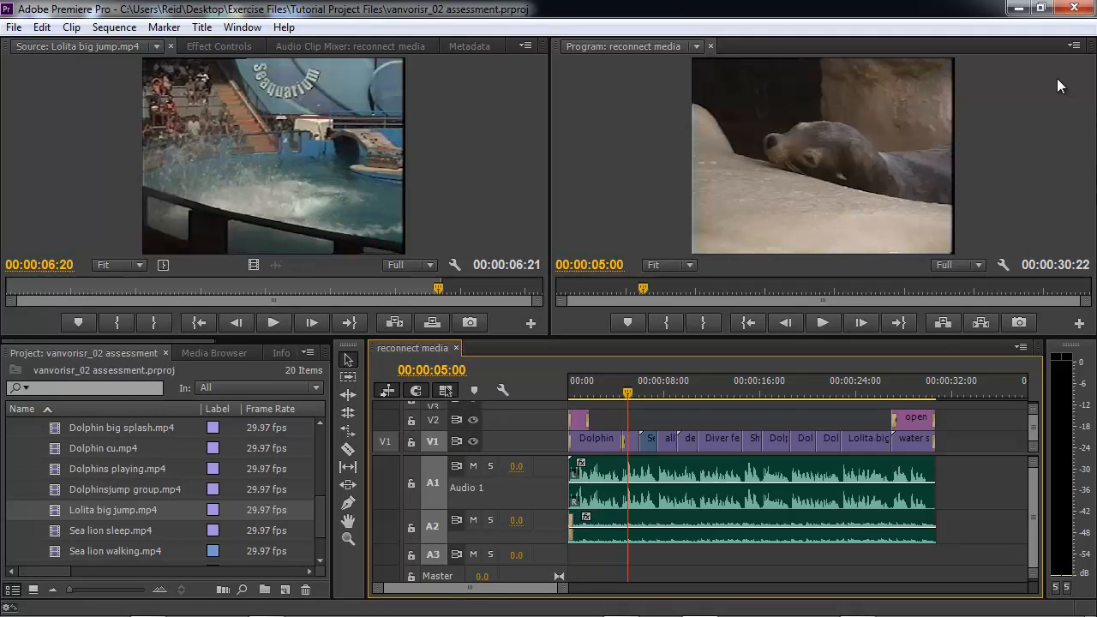
Exit the program and check the saved project files in the desktop's Exercise Files > Tutorial Project Files folder, closing the folder window.
{"action": "left_click", "coordinate": [1078, 8]}
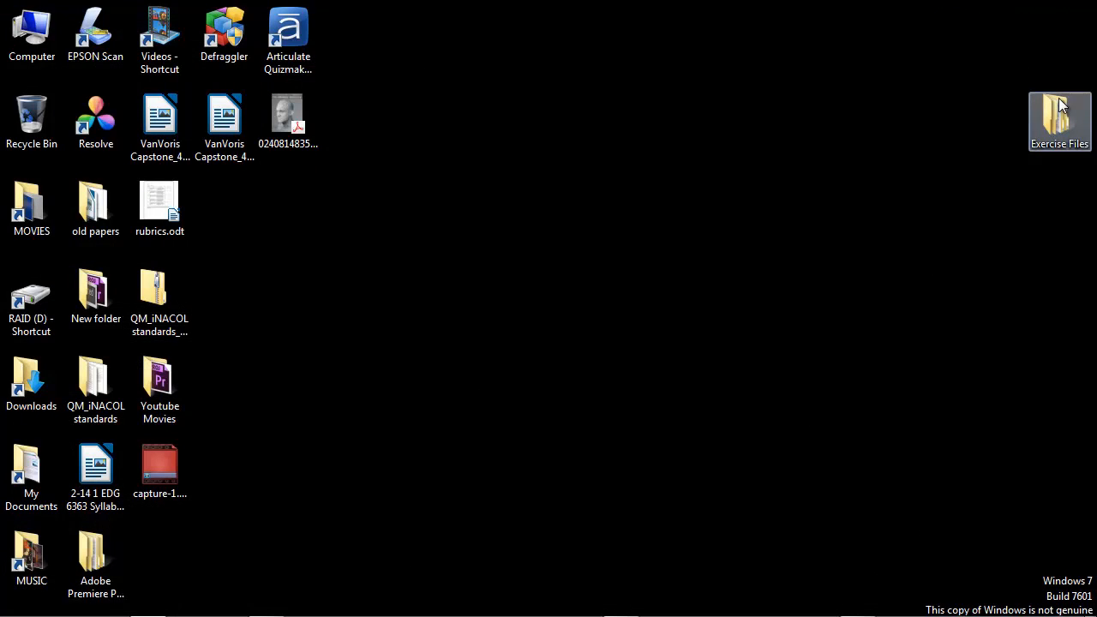
{"action": "double_click", "coordinate": [1061, 104]}
{"action": "left_click", "coordinate": [647, 176]}
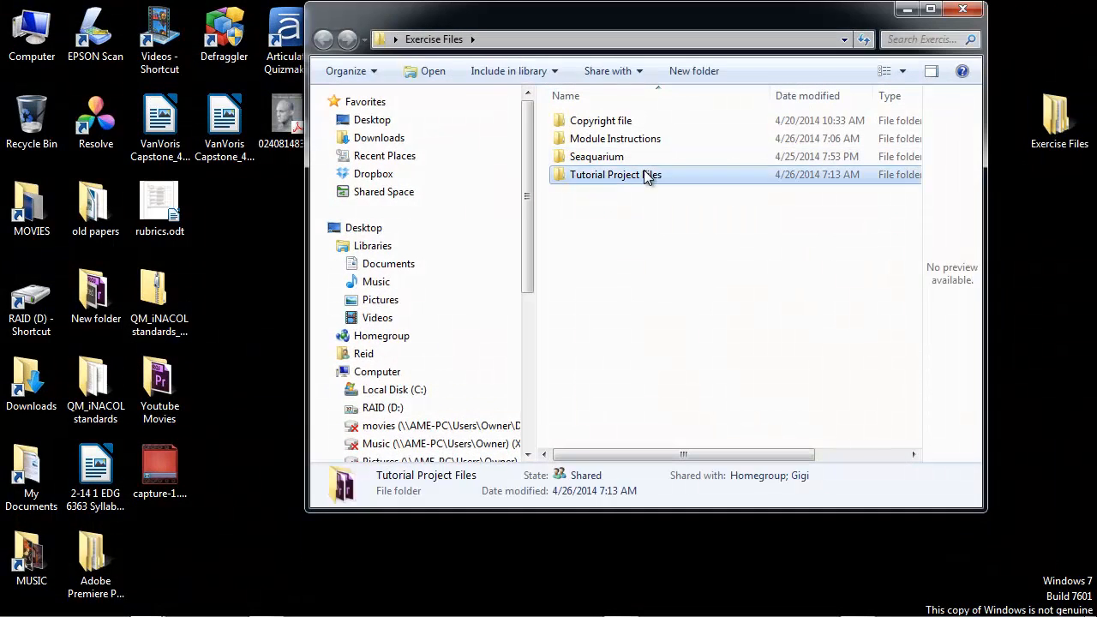
{"action": "double_click", "coordinate": [647, 175]}
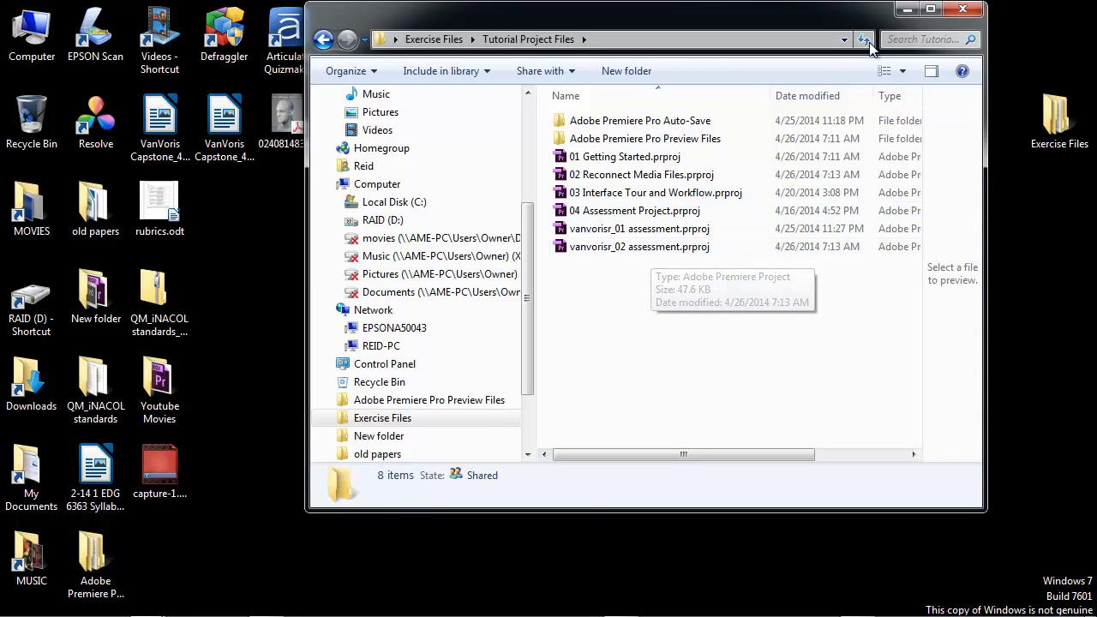
{"action": "left_click", "coordinate": [963, 9]}
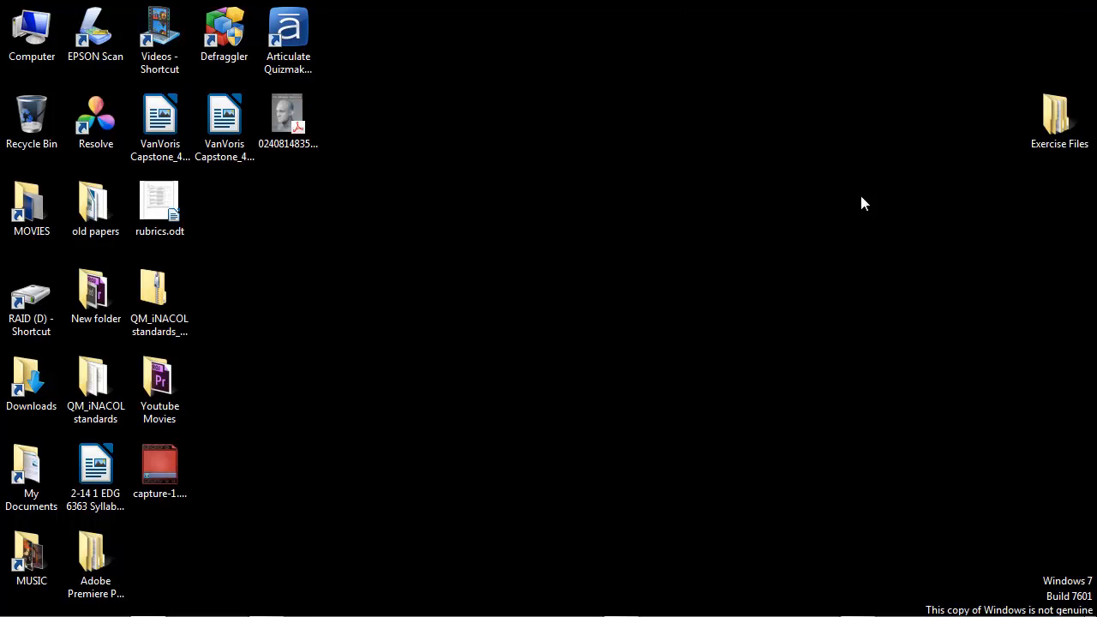